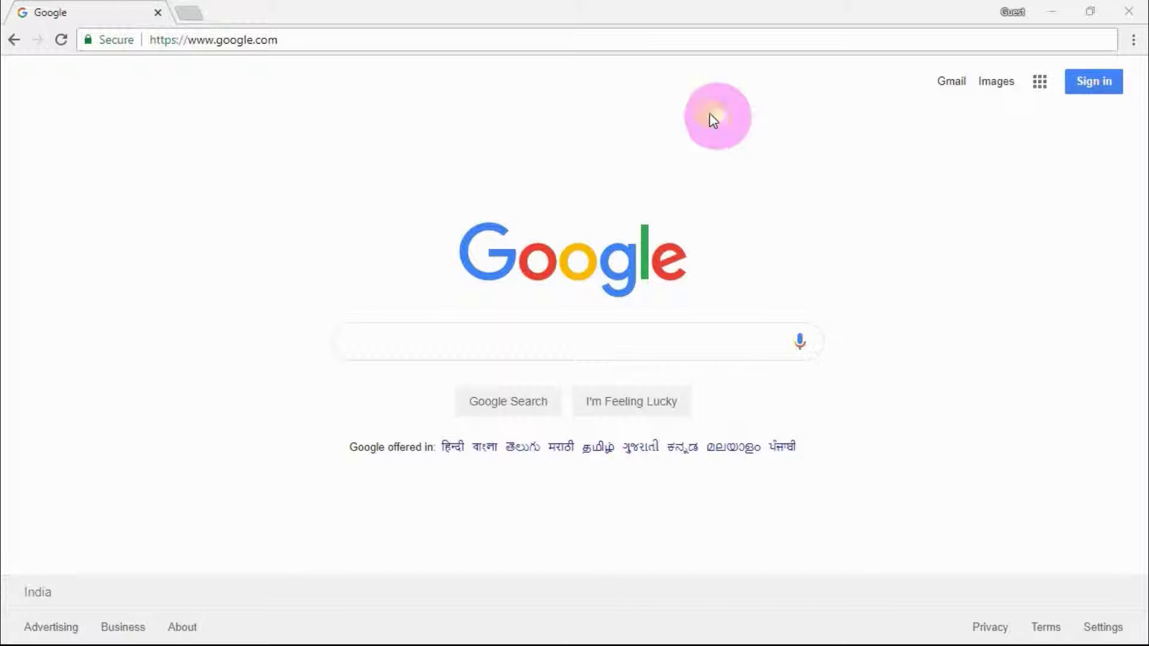
# Load youtube.com in the current Chrome tab instead of Google
pyautogui.click(606, 42)
pyautogui.write('youtube.')
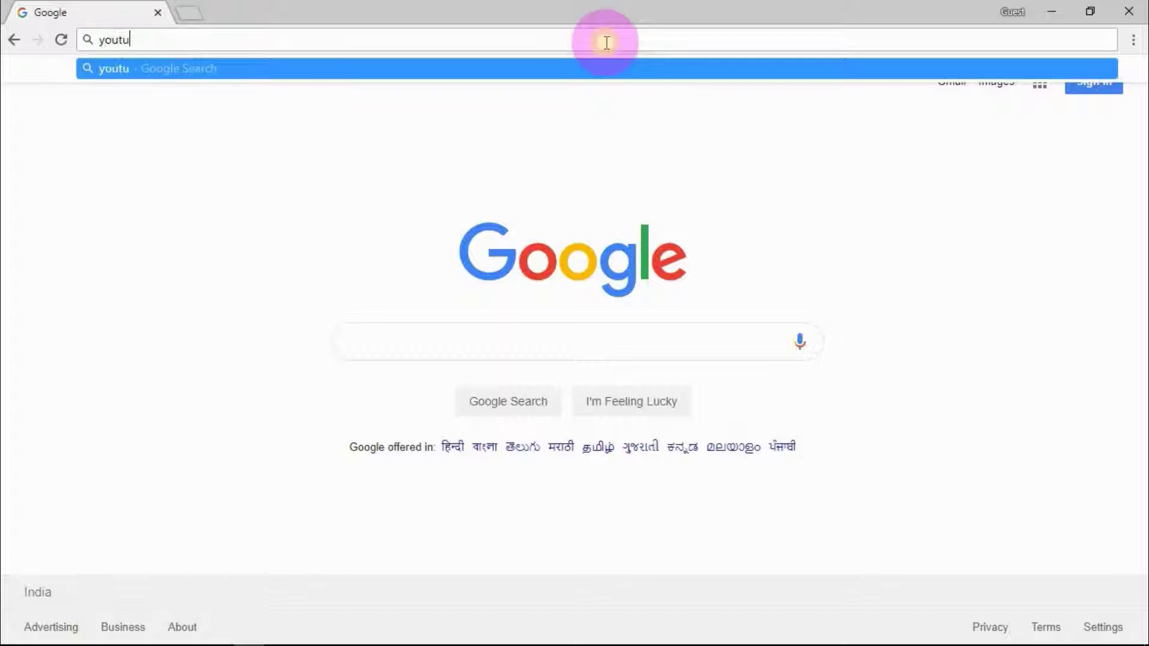
pyautogui.write('com')
pyautogui.press('Return')
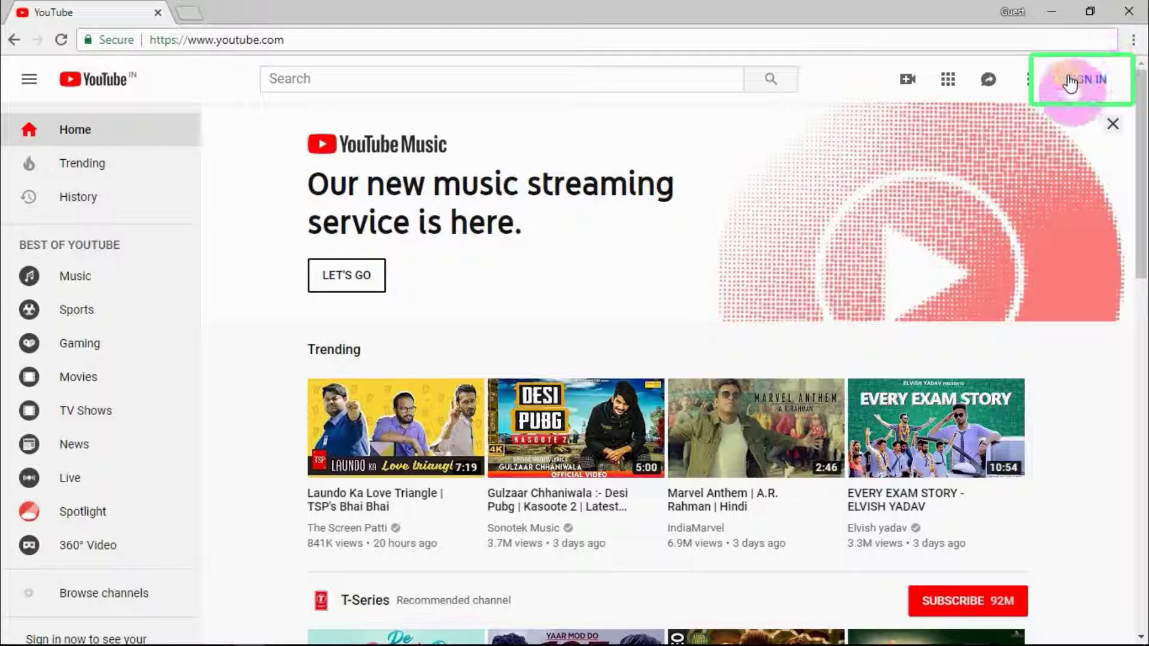
# Bring up Google's sign-in form for YouTube via the top-right SIGN IN button
pyautogui.click(1087, 79)
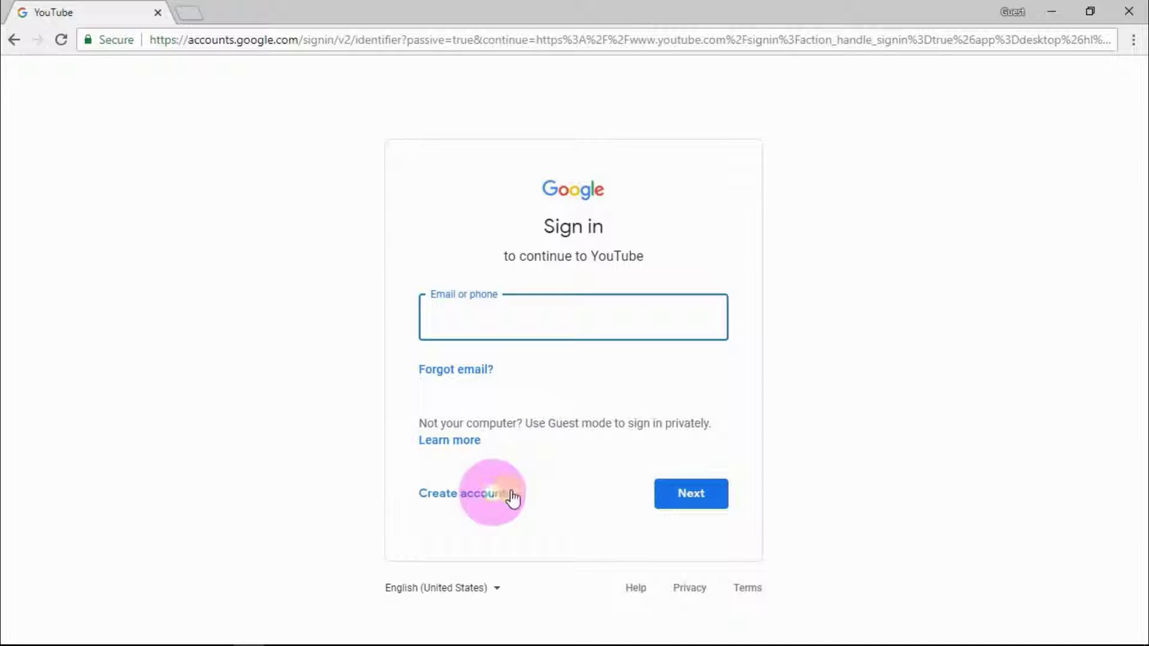
pyautogui.click(489, 500)
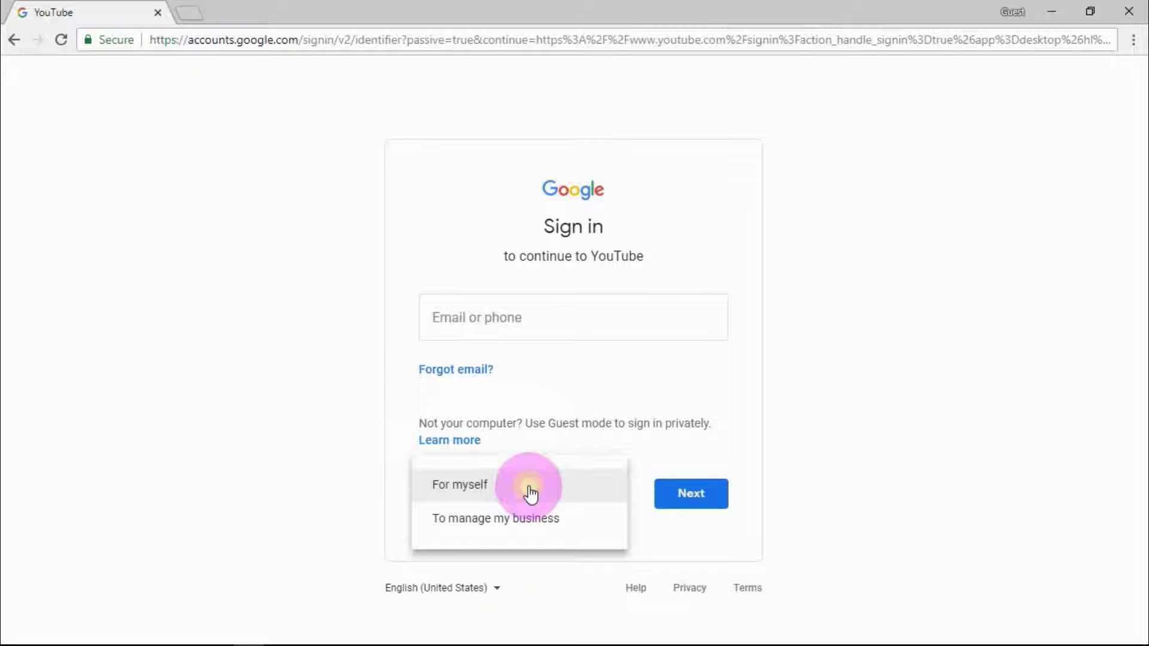
pyautogui.click(530, 494)
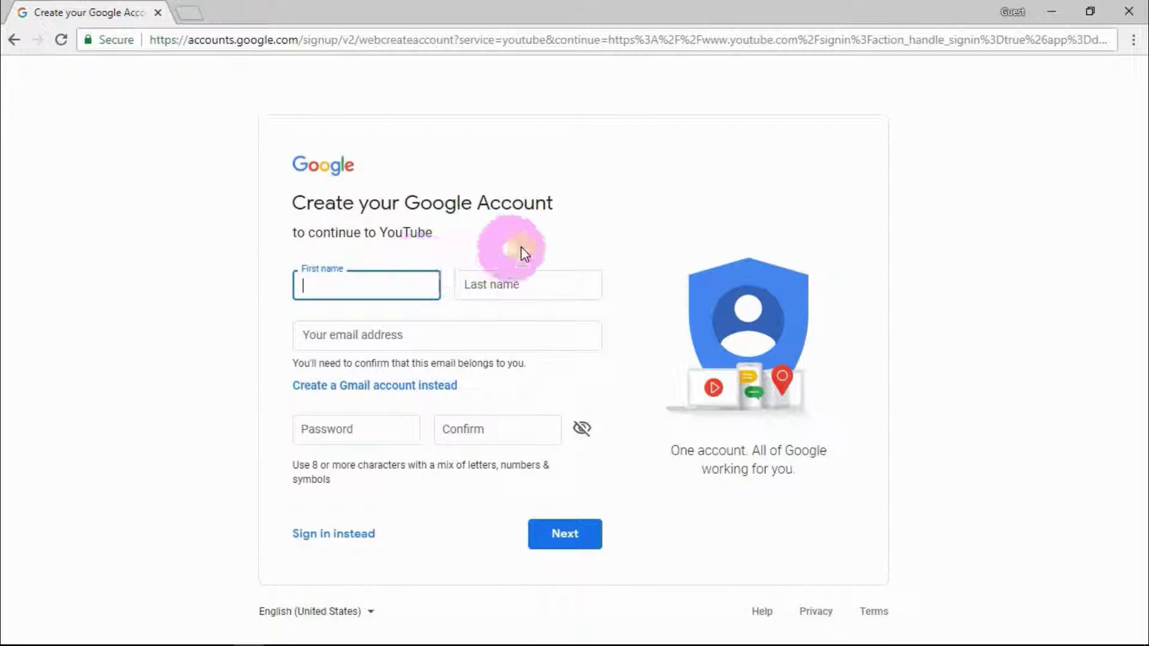
pyautogui.click(504, 285)
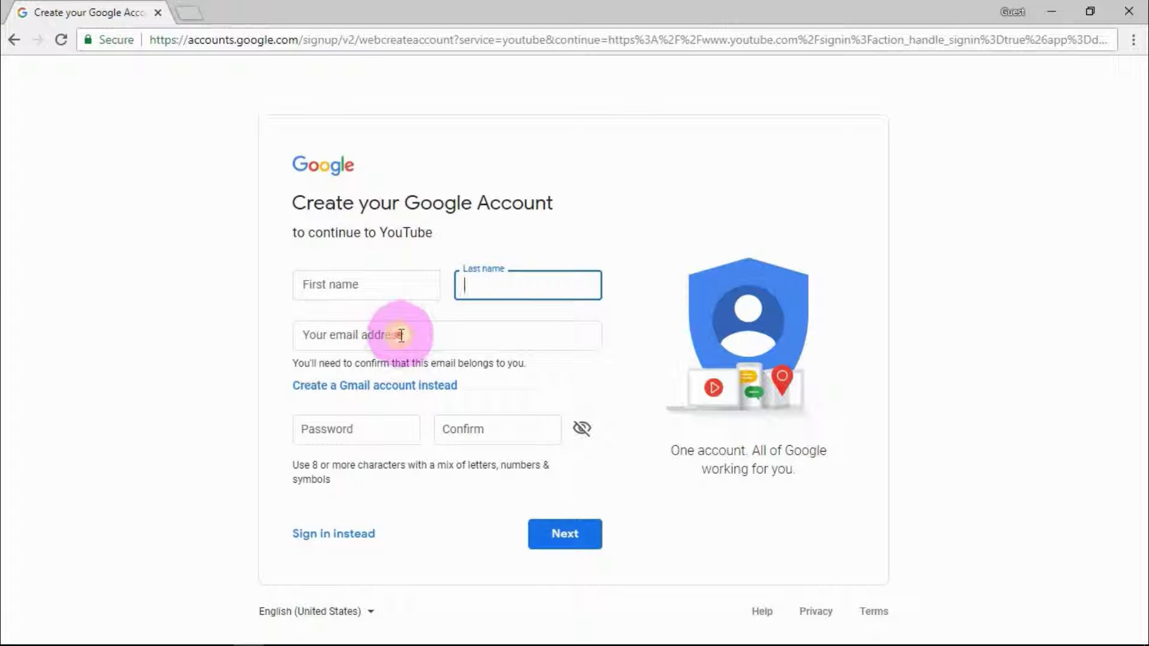
pyautogui.click(400, 336)
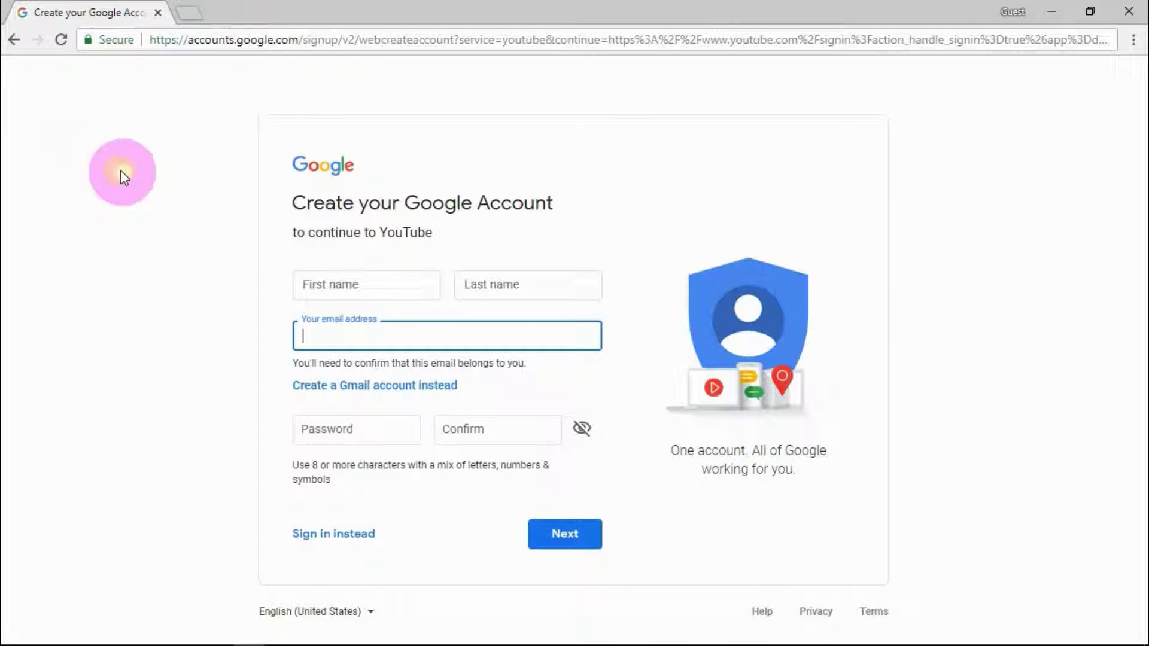
pyautogui.click(15, 40)
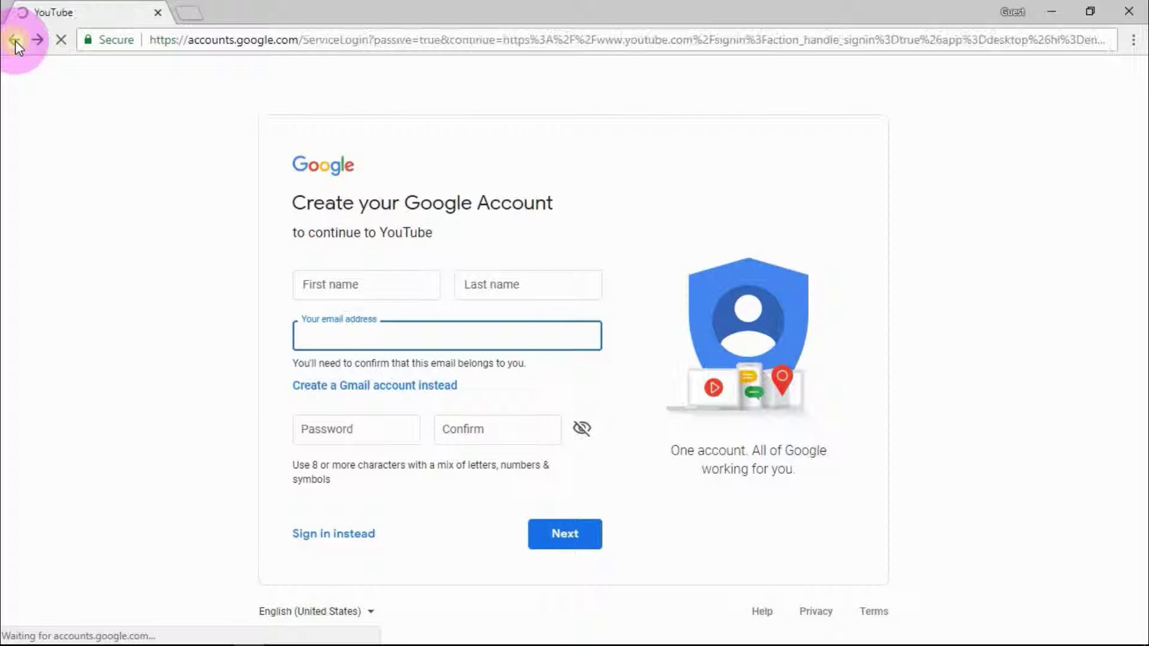
# Enter the existing account's email address and continue to the password page
pyautogui.click(568, 305)
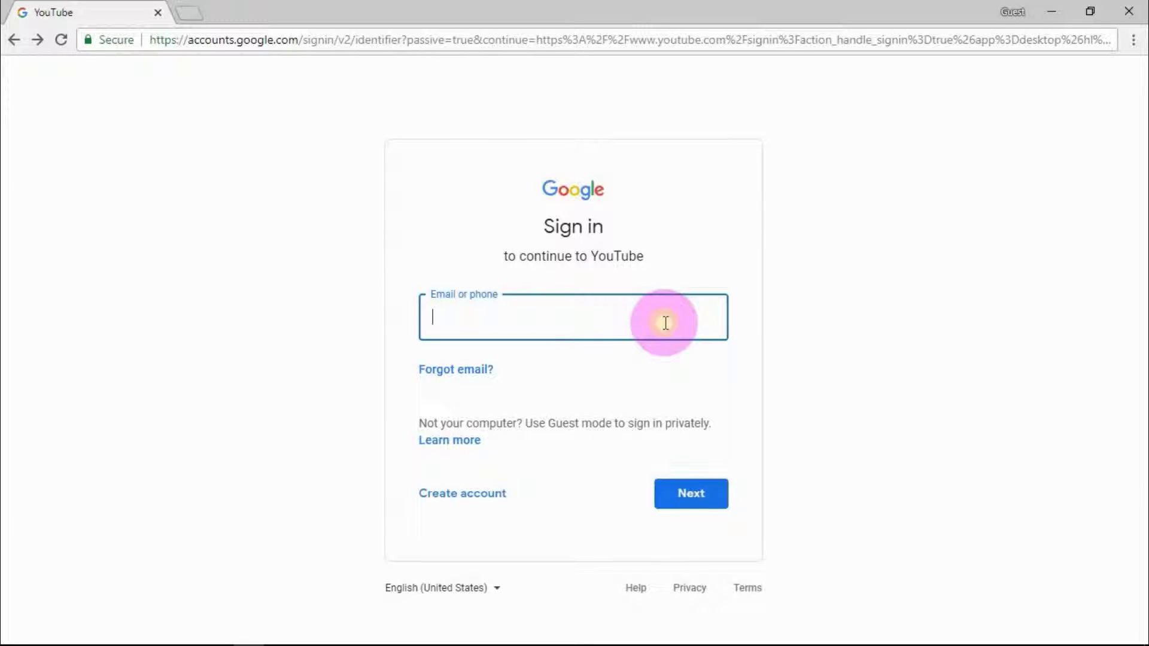
pyautogui.write('pa')
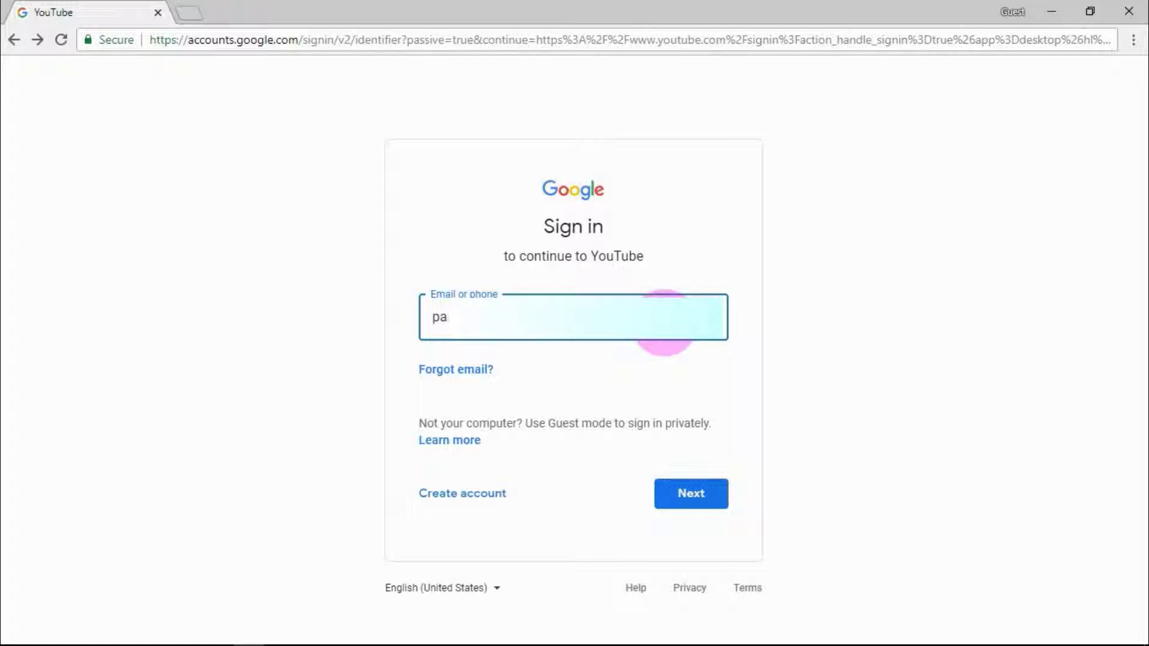
pyautogui.press('Return')
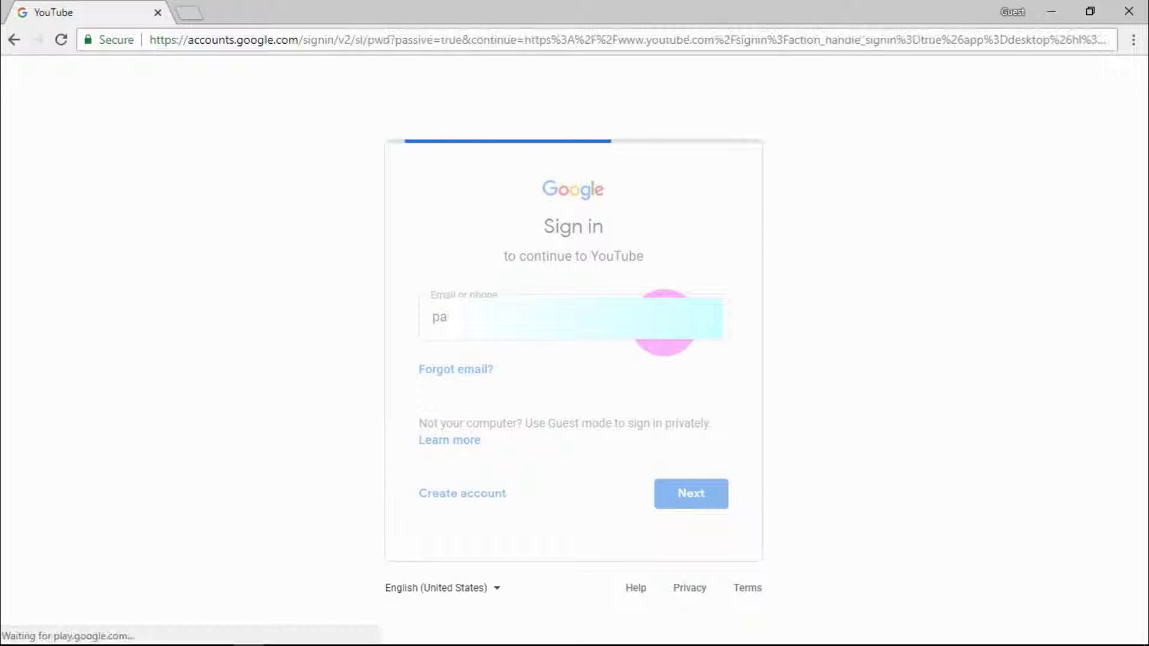
# Type the account password on the Welcome page, submit it, and refocus the password field
pyautogui.write('a')
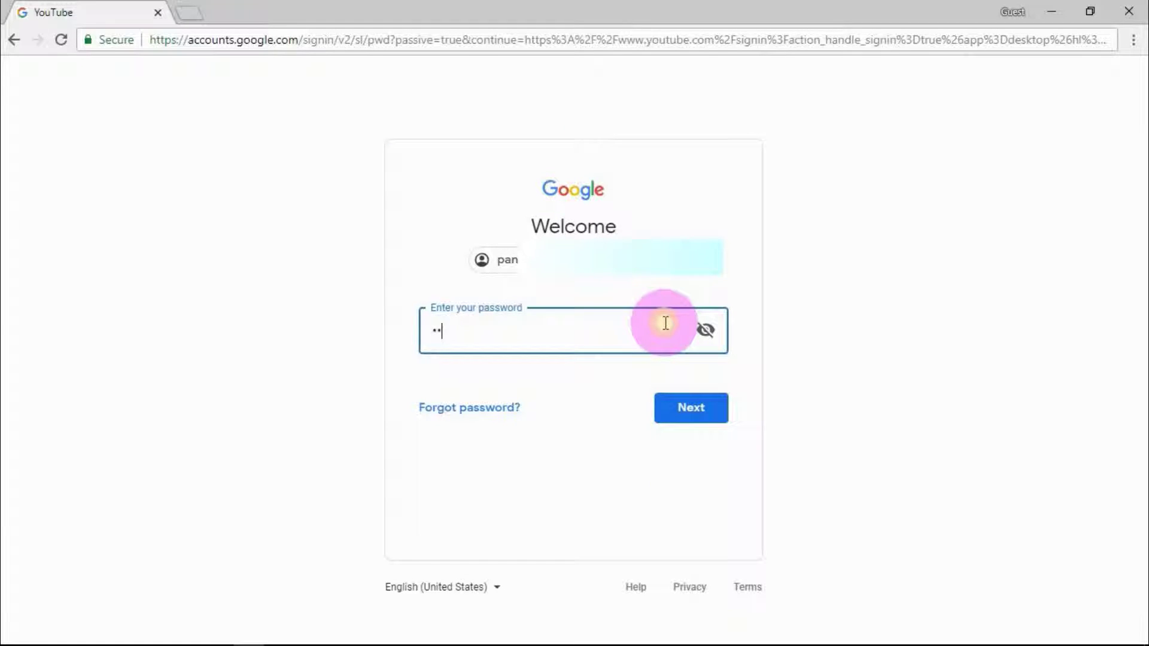
pyautogui.write('aaaaaaa')
pyautogui.click(691, 405)
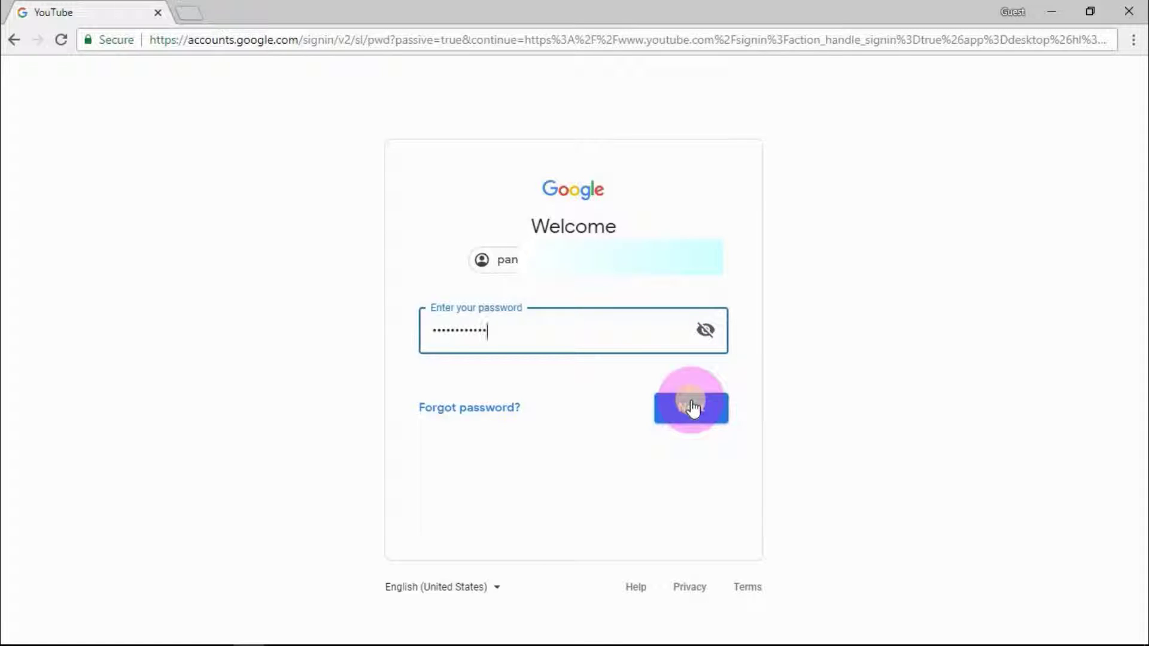
pyautogui.click(529, 340)
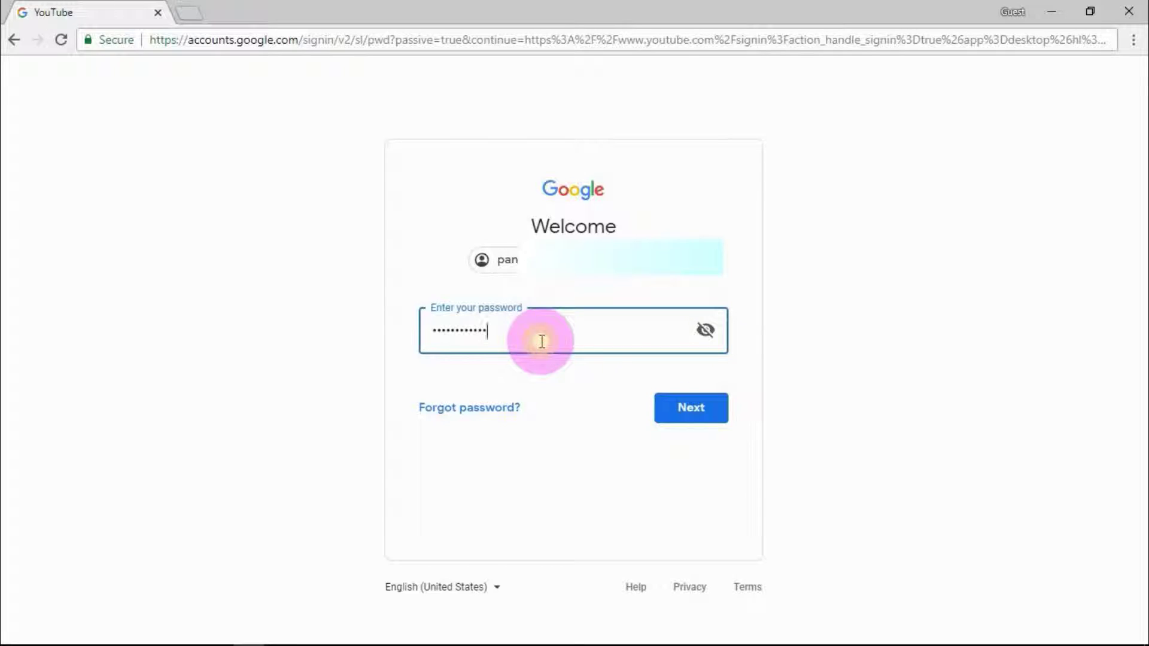
pyautogui.click(503, 333)
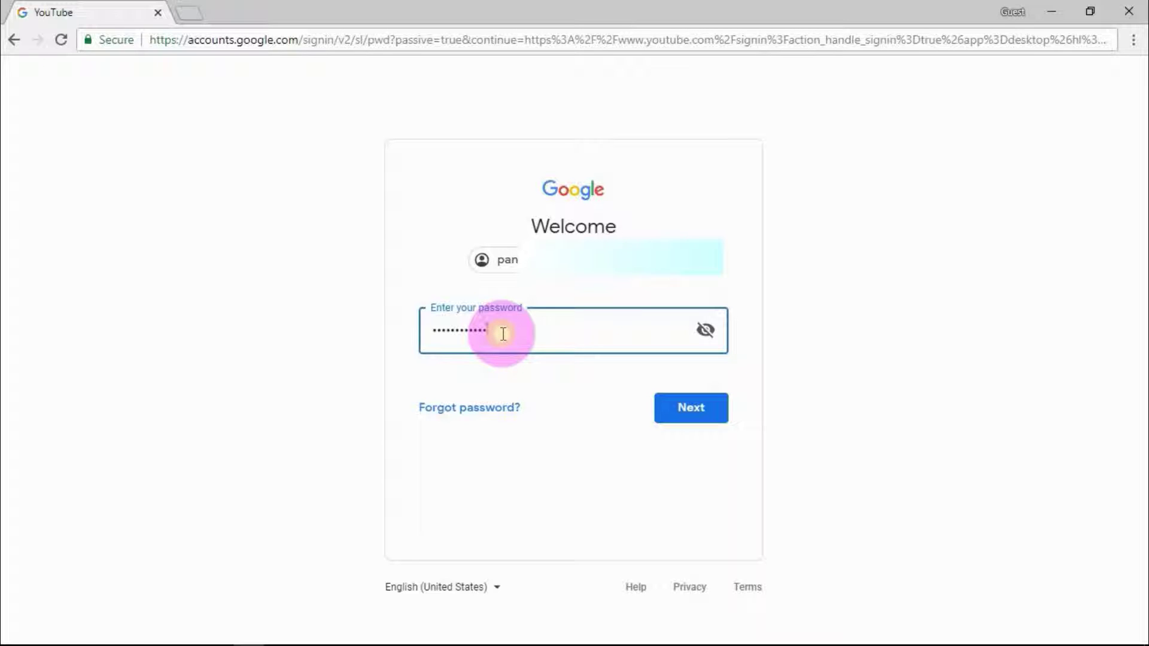
# Finish signing in, then choose YouTube Studio (beta) from the avatar's account menu
pyautogui.press('Return')
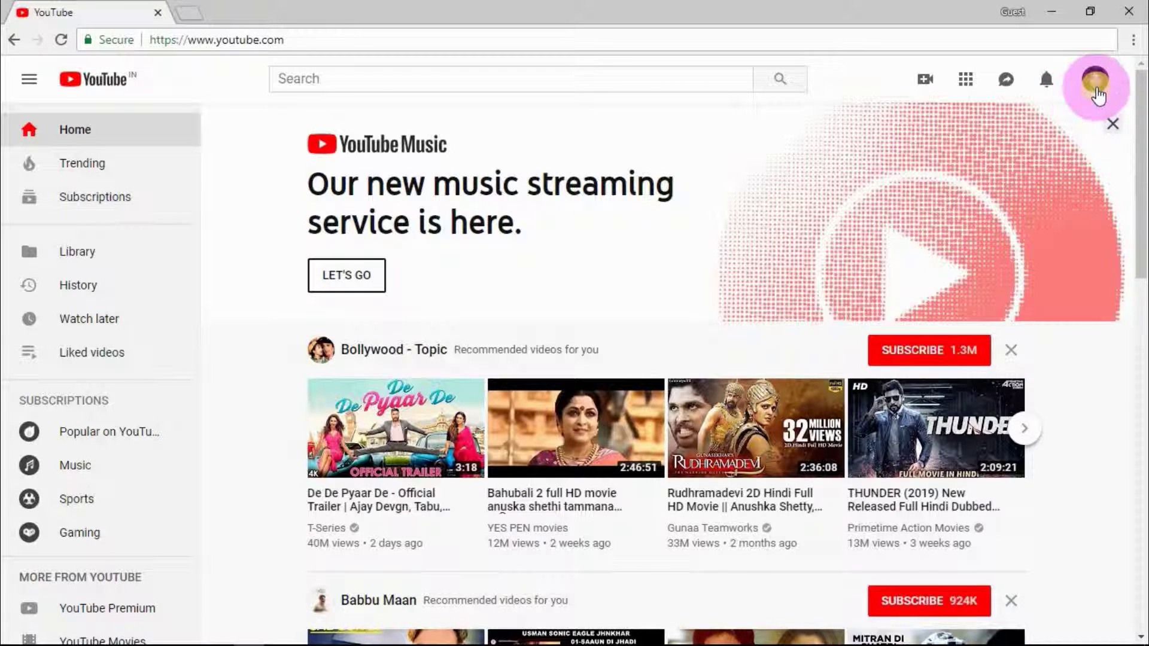
pyautogui.click(1095, 90)
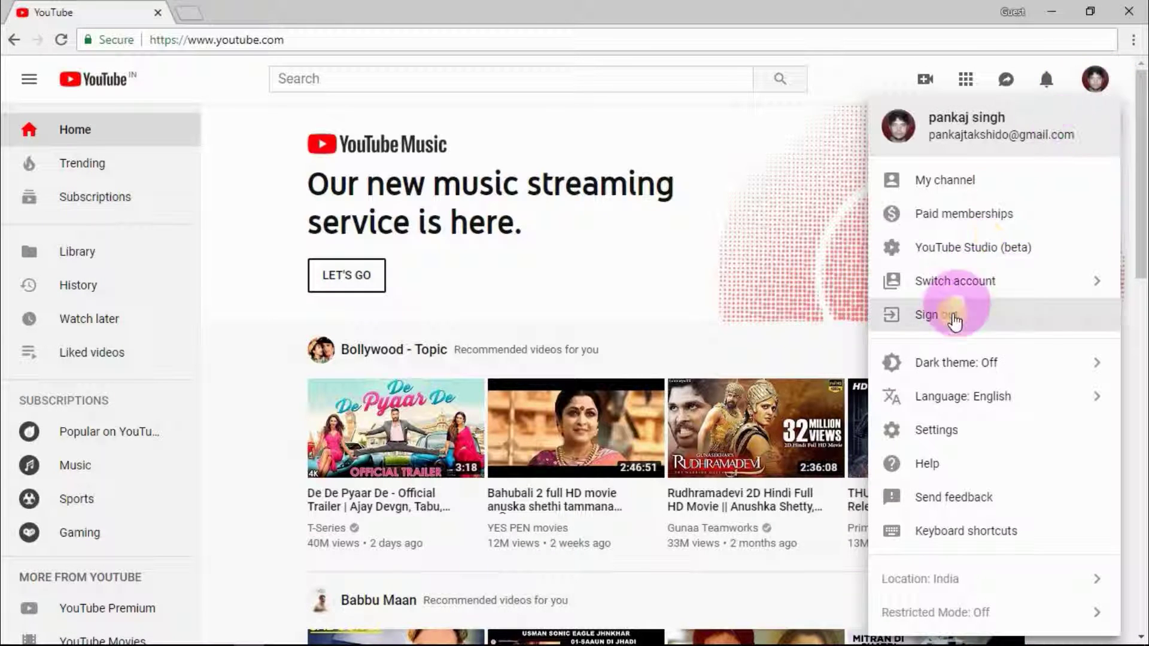
pyautogui.click(957, 315)
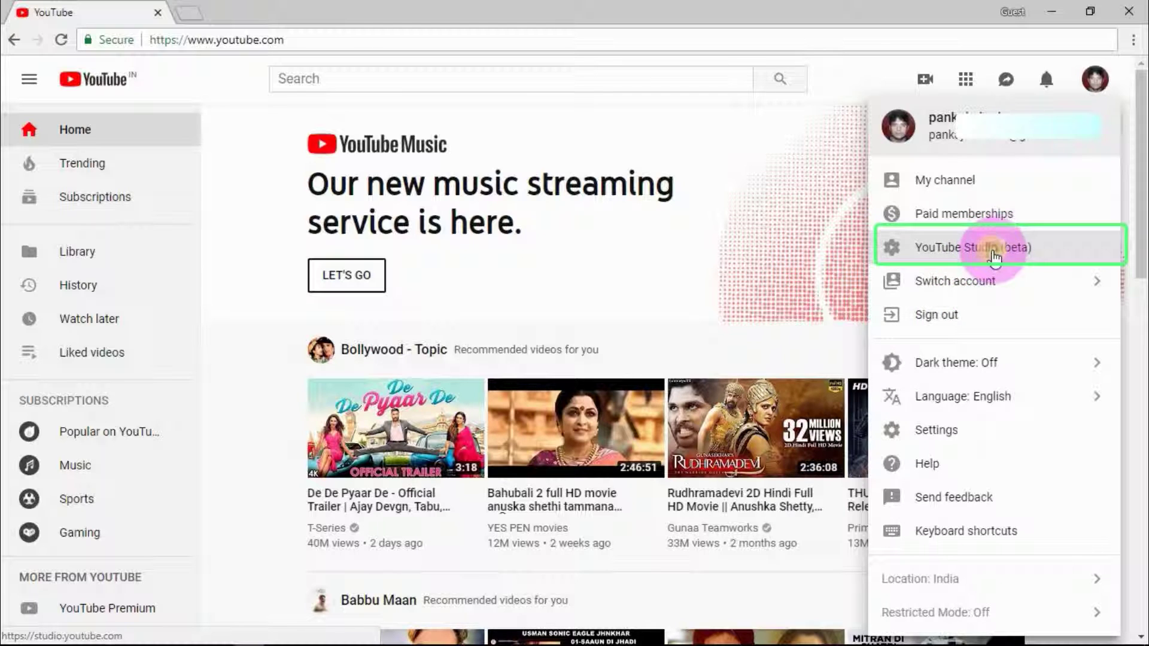
pyautogui.click(988, 255)
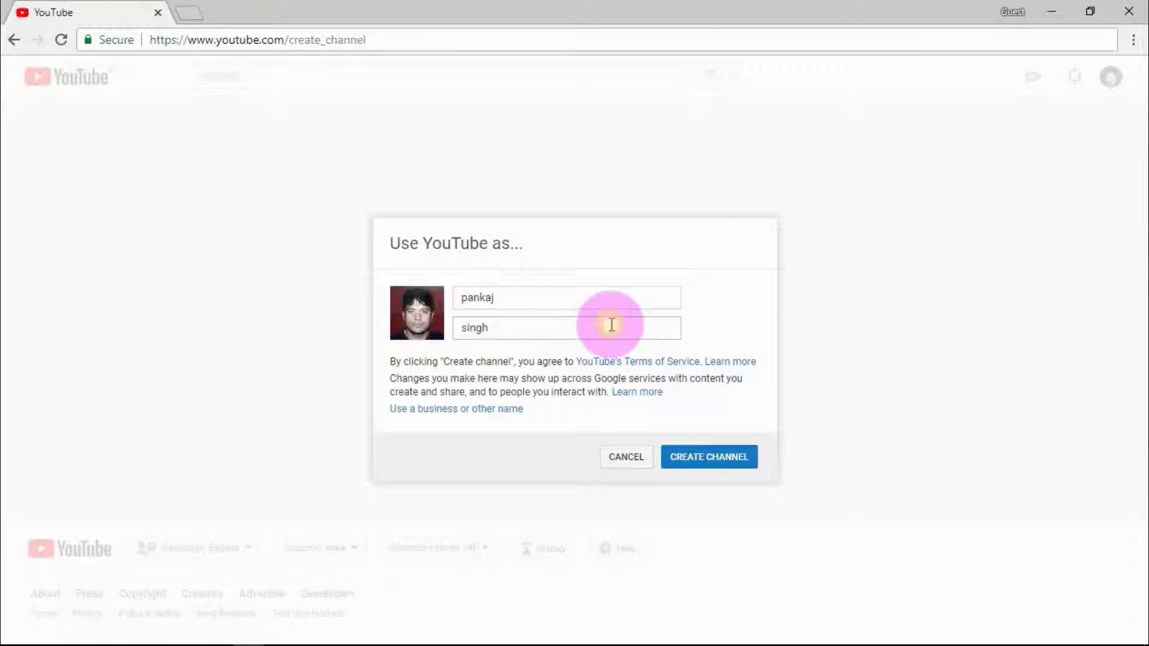
# Edit the prefilled first name in the Use YouTube as... dialog and create the channel
pyautogui.click(617, 298)
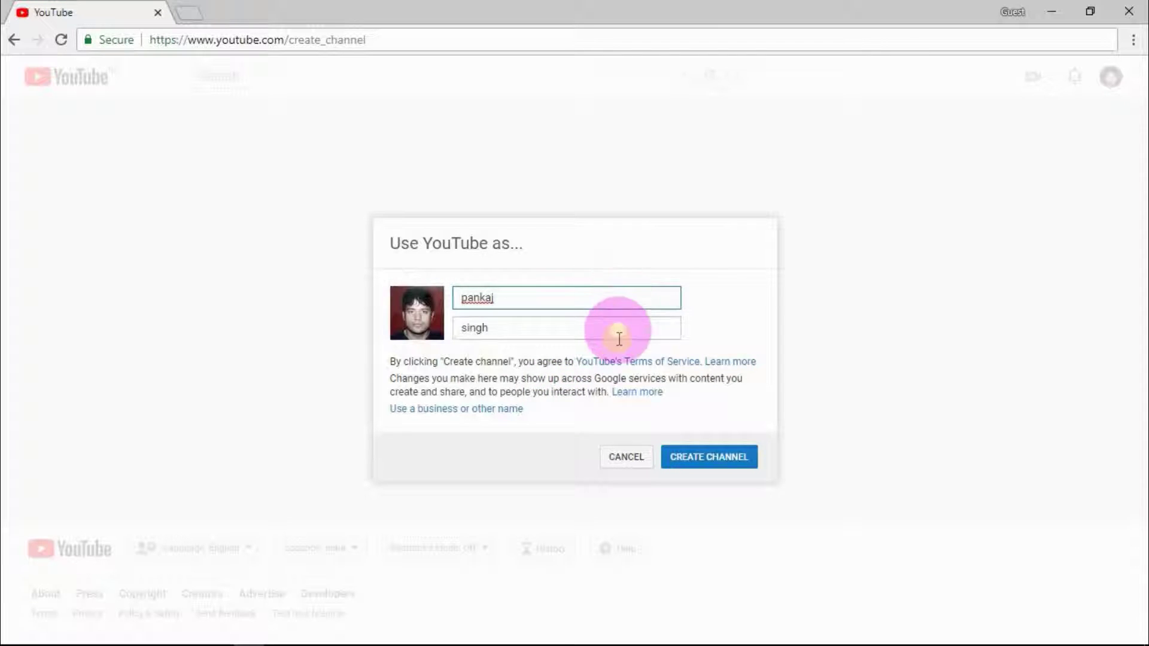
pyautogui.write('fdf')
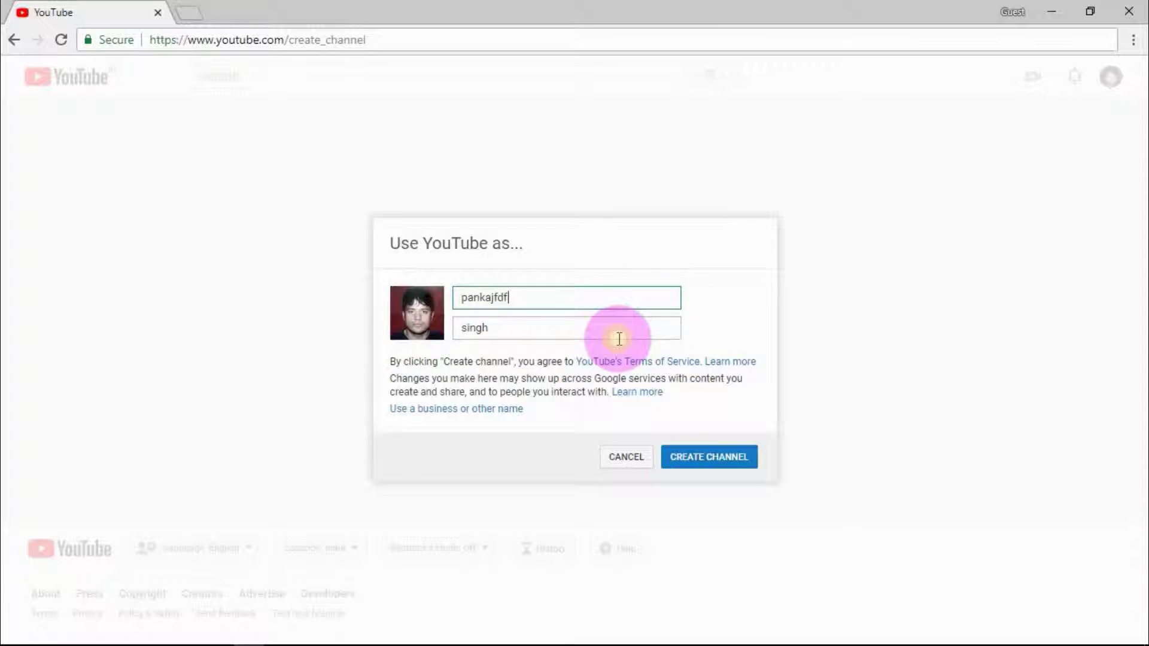
pyautogui.write('d')
pyautogui.click(682, 455)
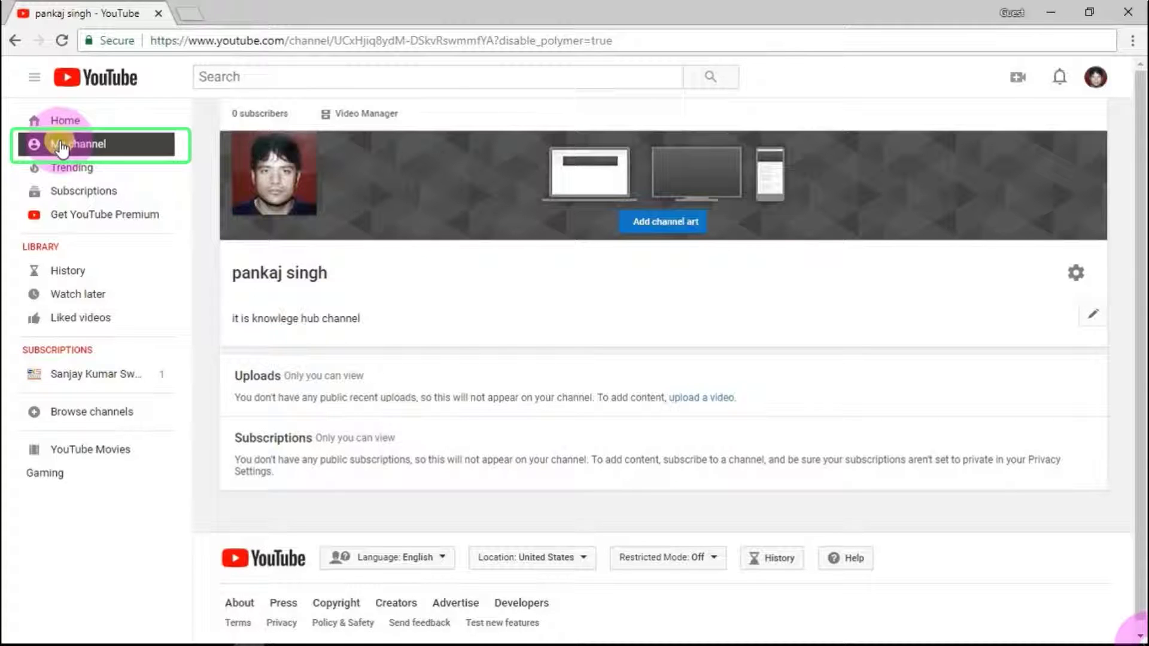
# Go to the new channel's page through My channel in the left guide
pyautogui.click(61, 148)
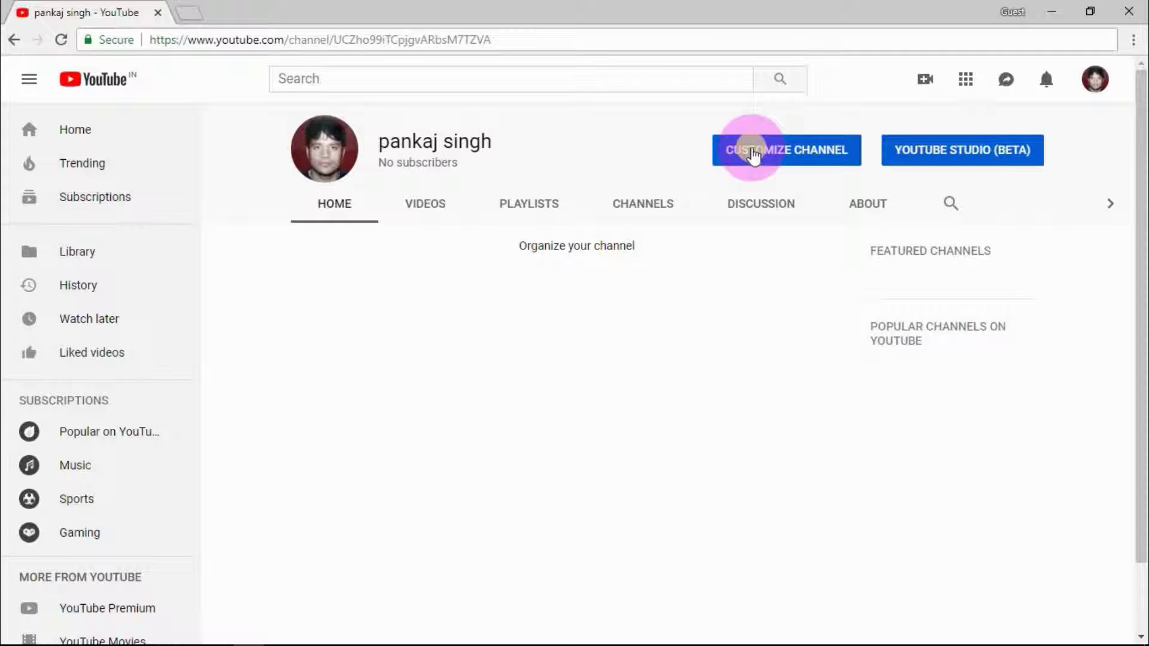
# Look over the Customize Channel view's art, sections and empty Uploads, then return home
pyautogui.click(781, 155)
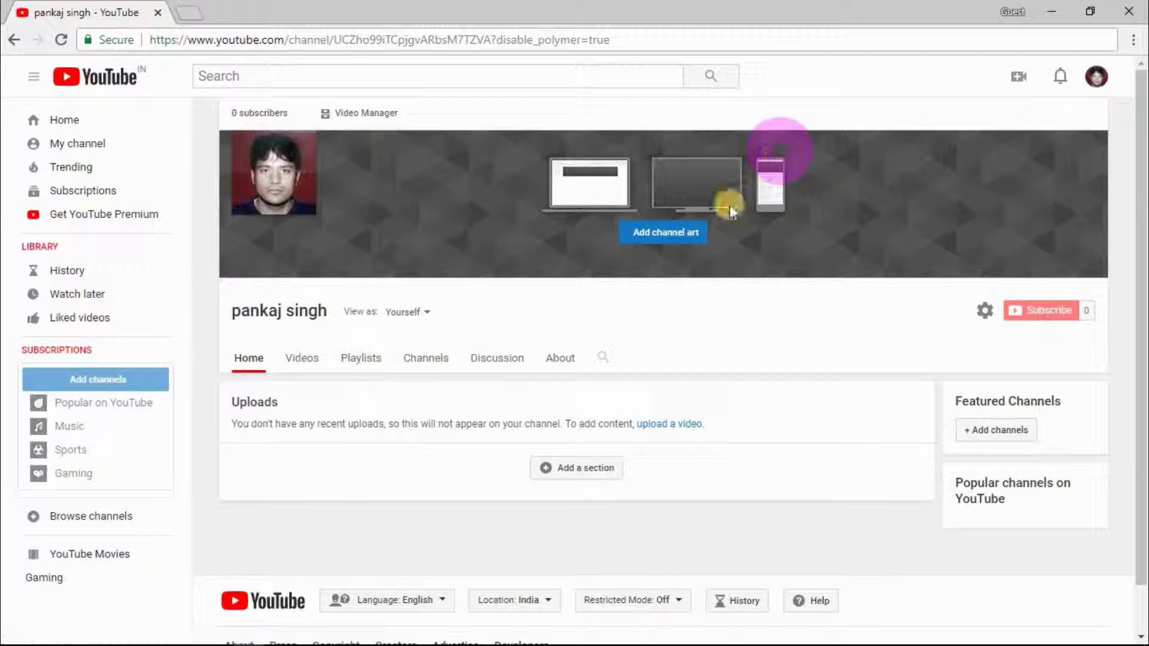
pyautogui.scroll(-1, 338, 498)
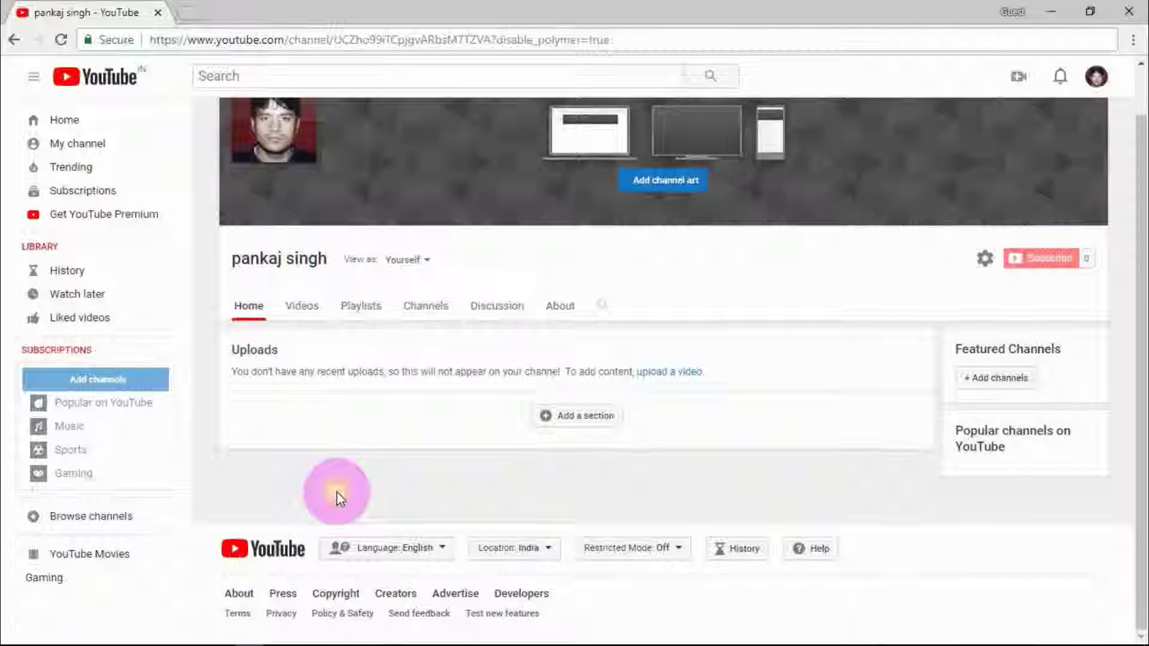
pyautogui.scroll(1, 338, 498)
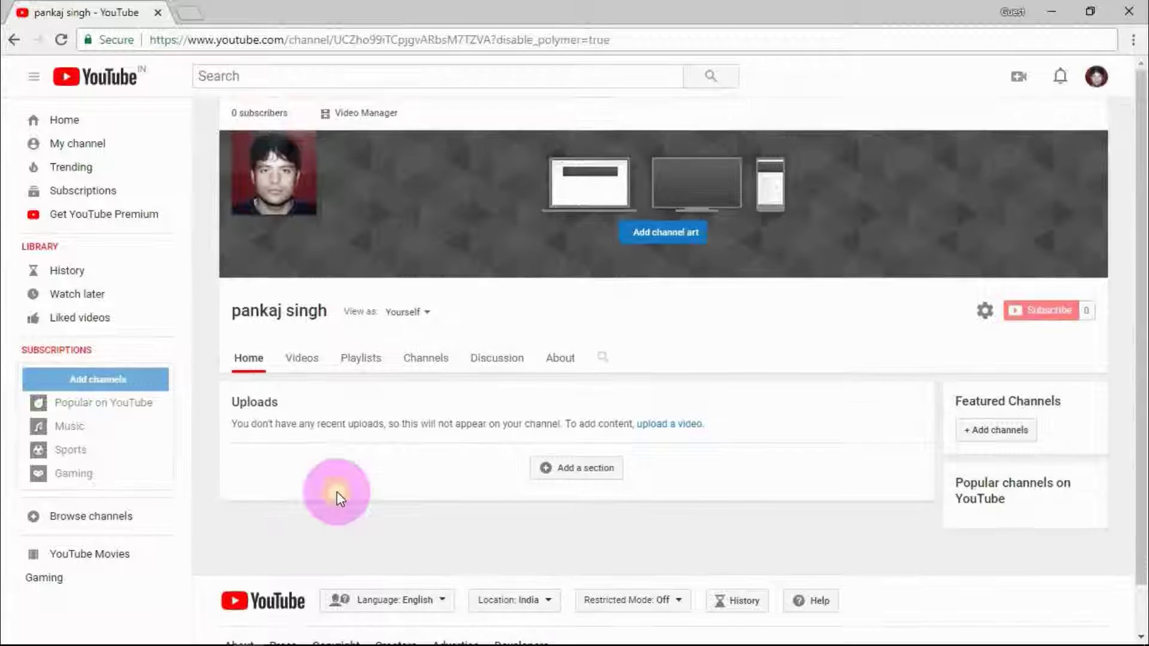
pyautogui.click(62, 293)
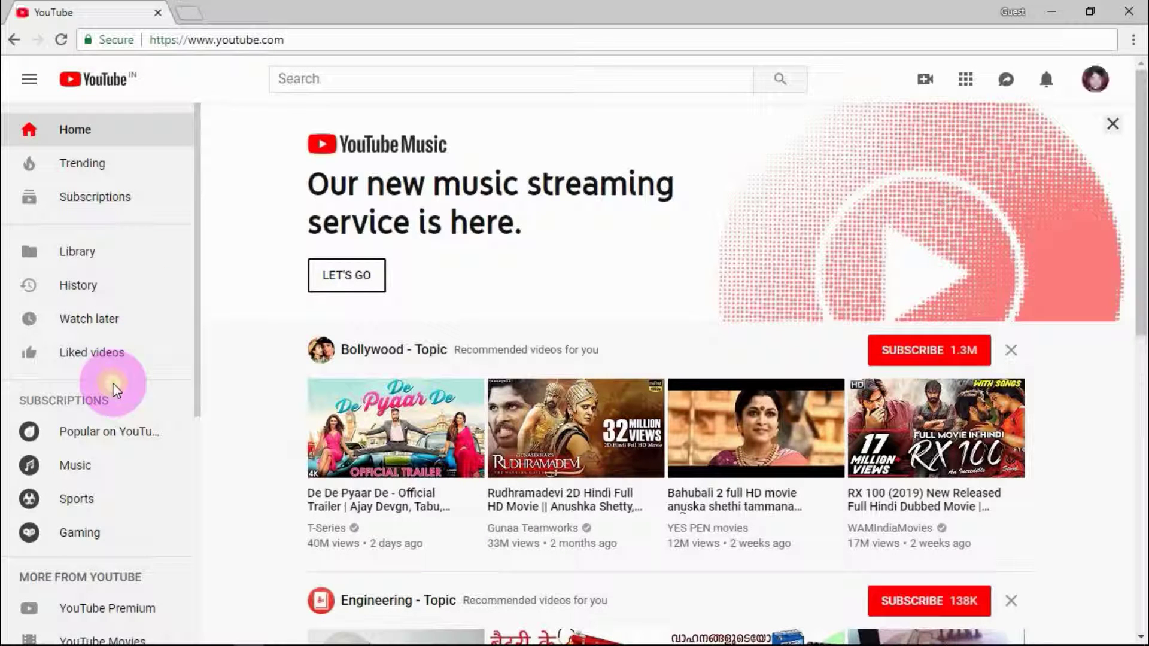
# From Settings' channel status and features, start phone verification and bring up the country list
pyautogui.scroll(-6, 112, 383)
pyautogui.click(118, 370)
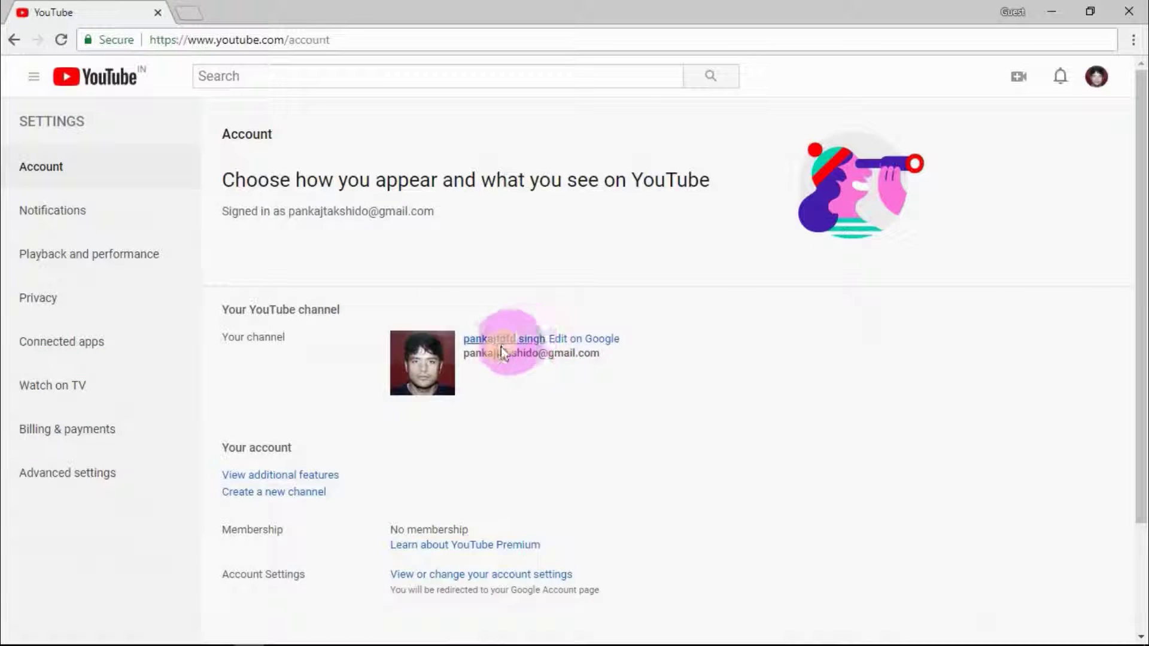
pyautogui.click(310, 475)
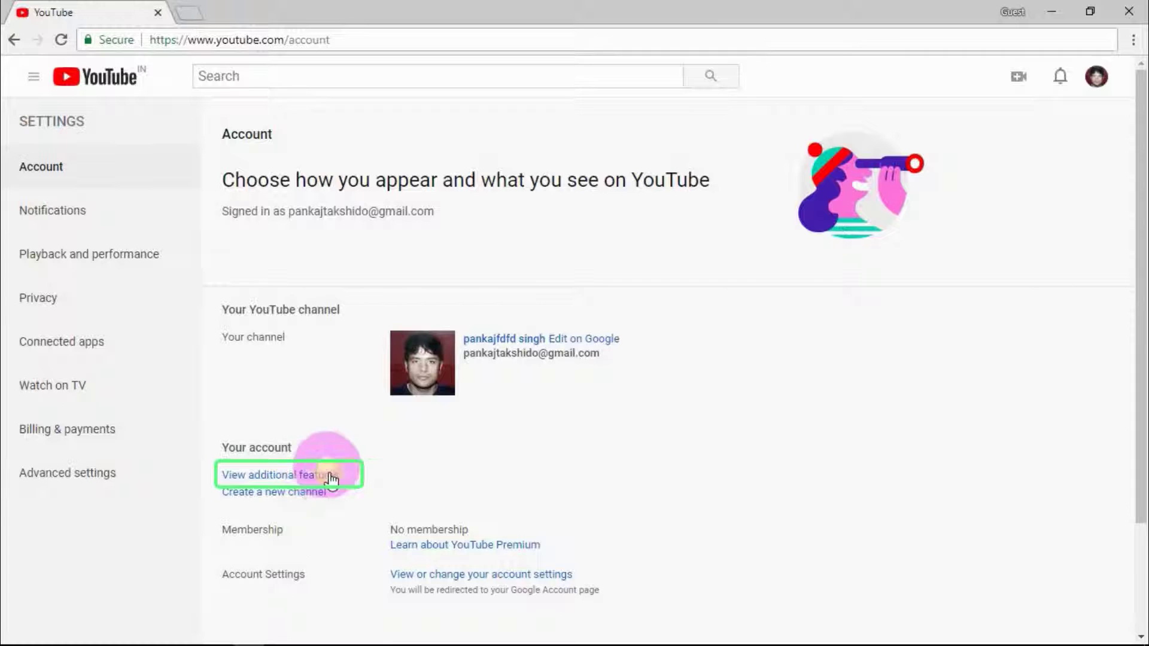
pyautogui.click(371, 475)
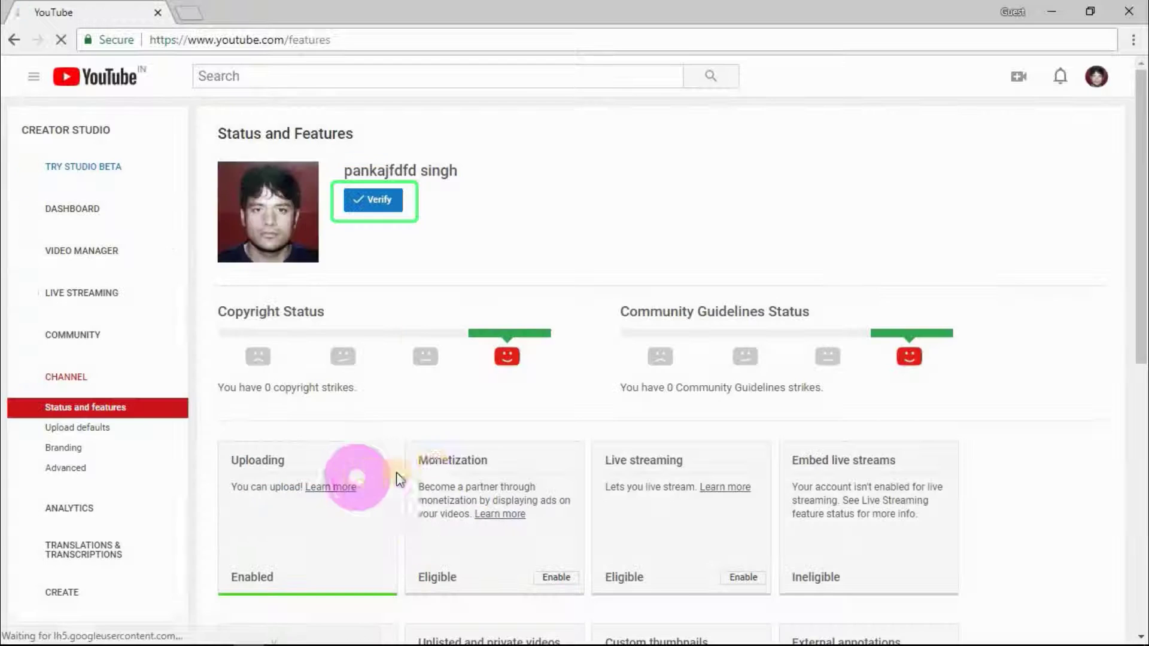
pyautogui.click(388, 206)
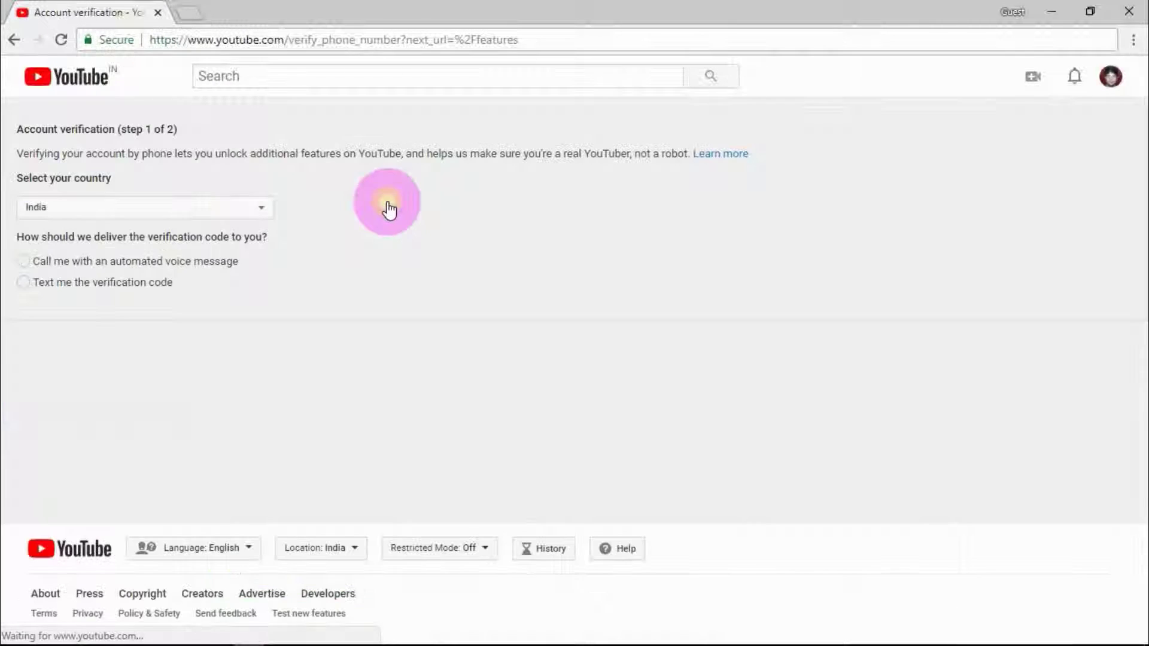
pyautogui.click(163, 208)
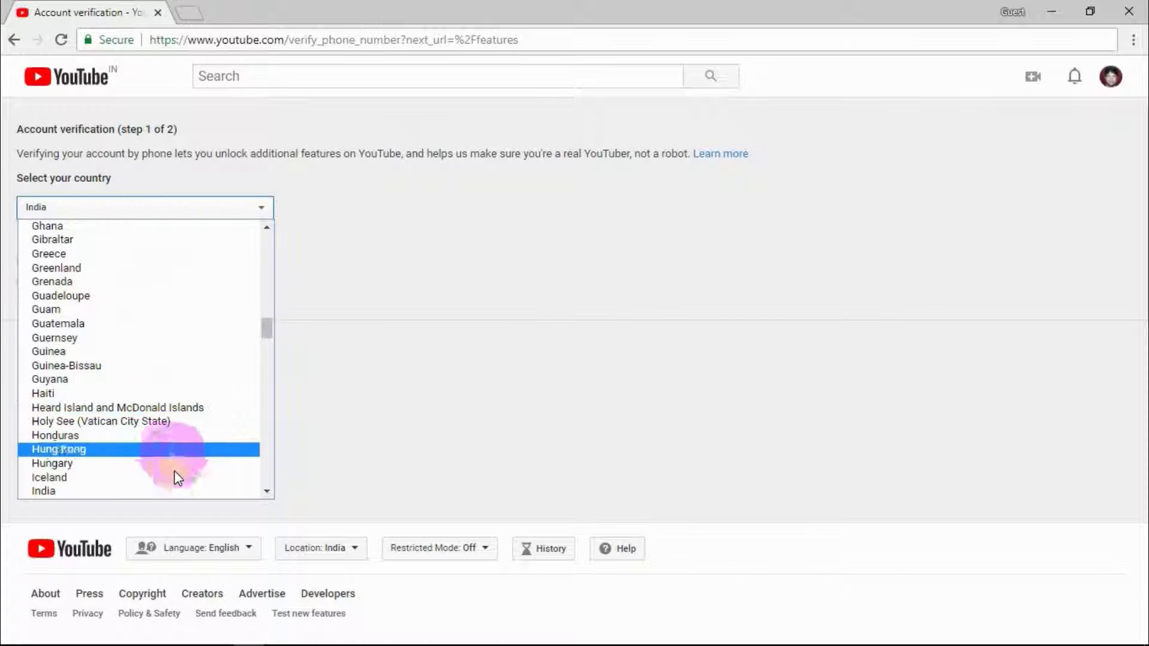
# With India as country, have the code texted to the account's phone number instead of a call
pyautogui.click(174, 493)
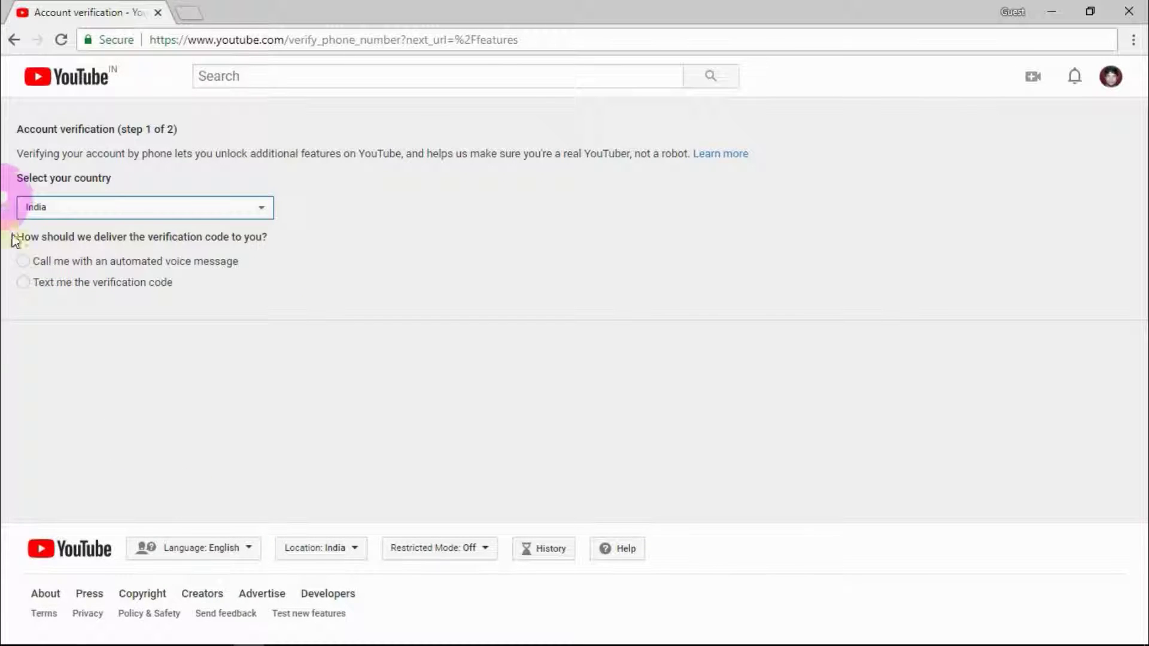
pyautogui.click(23, 261)
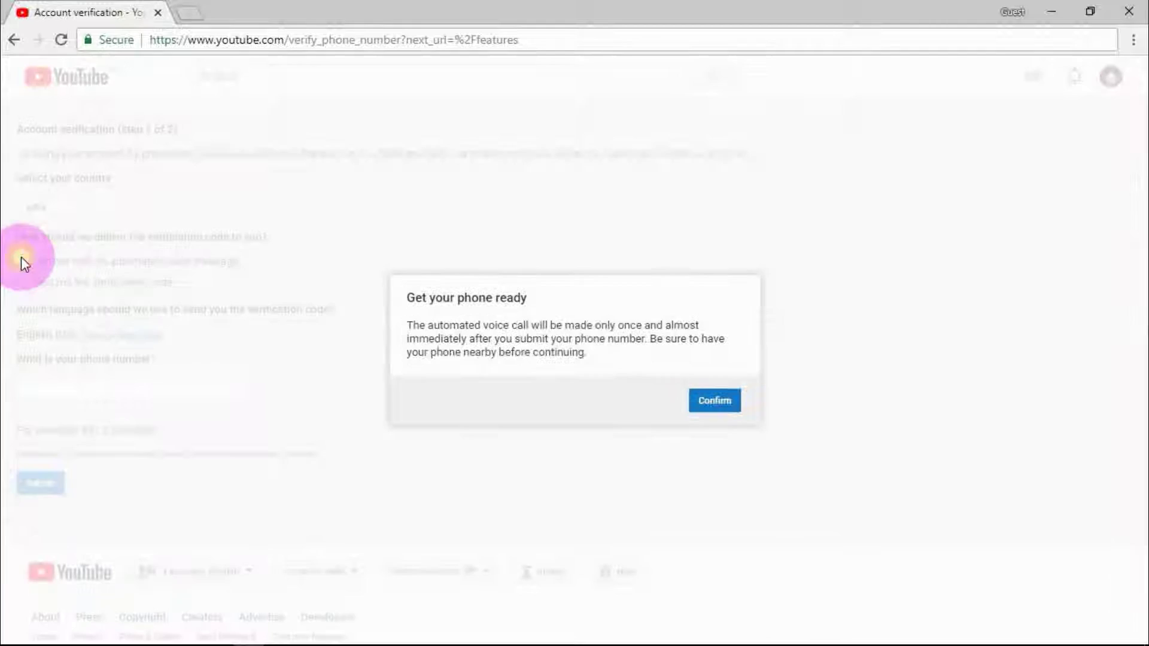
pyautogui.click(713, 400)
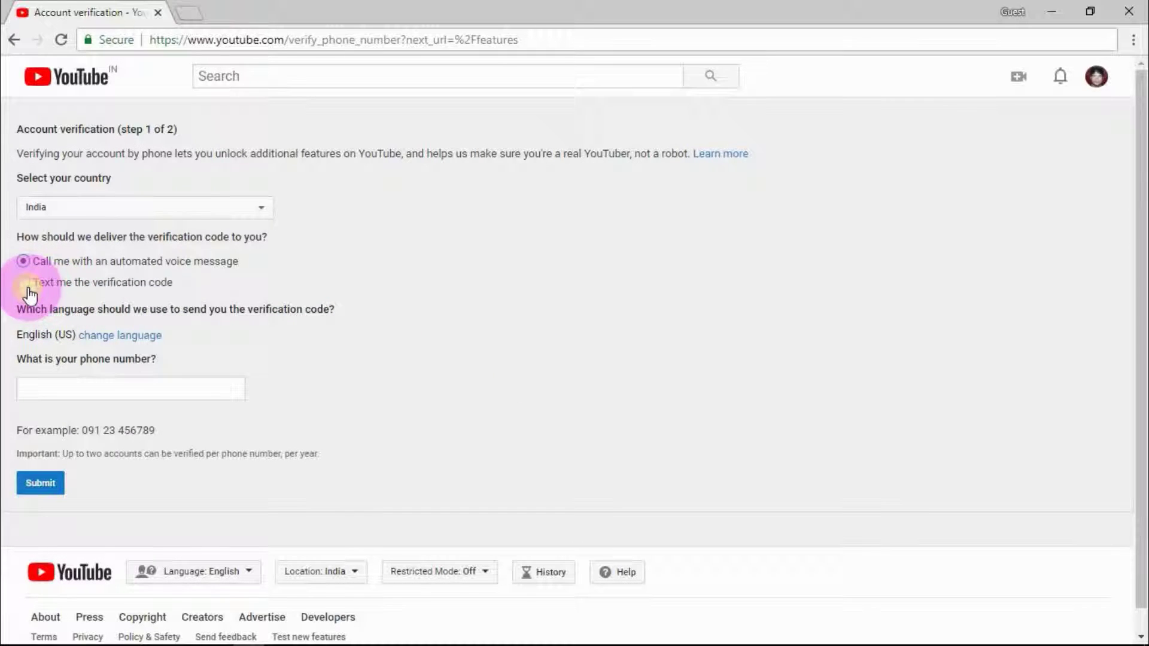
pyautogui.click(24, 283)
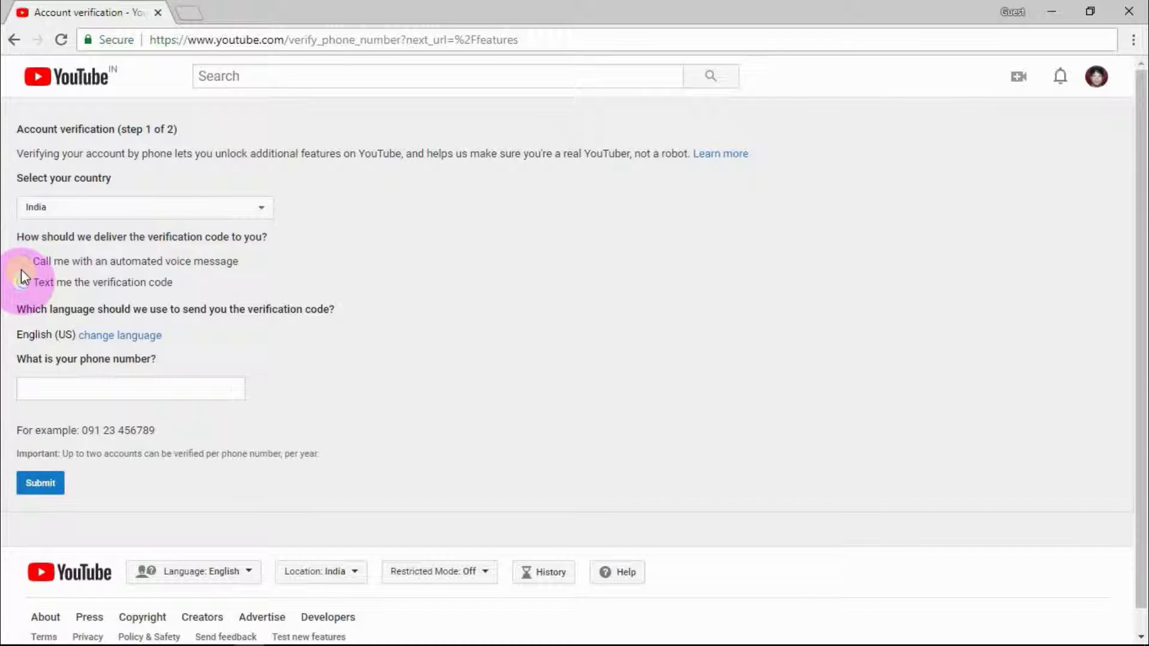
pyautogui.click(106, 381)
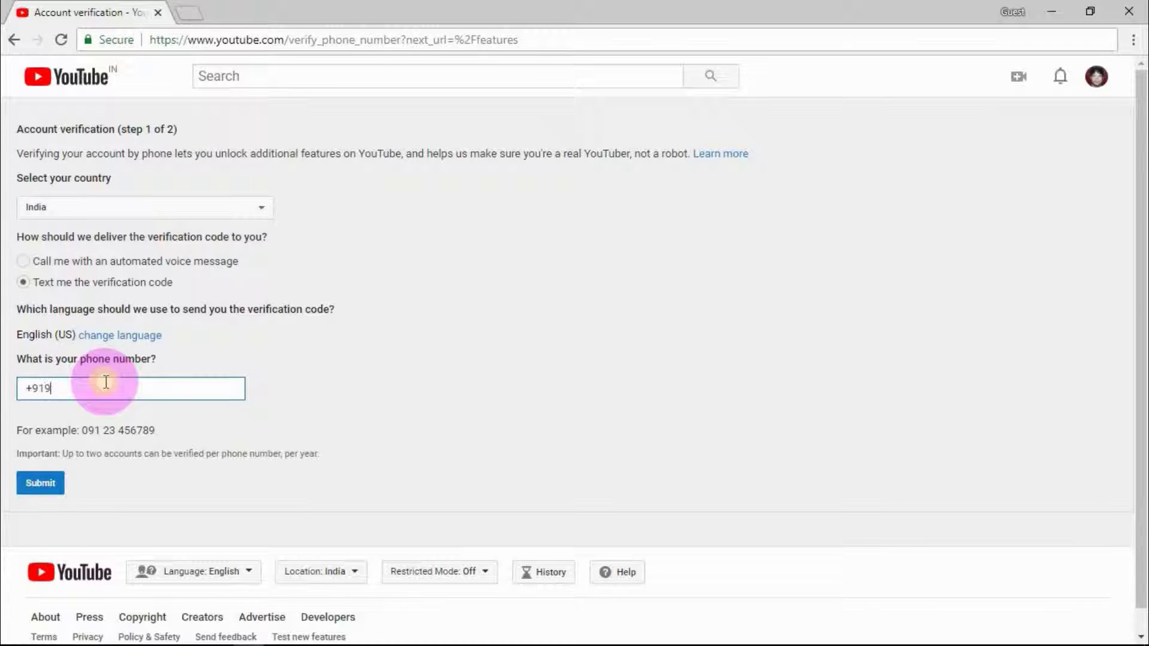
pyautogui.write('+919')
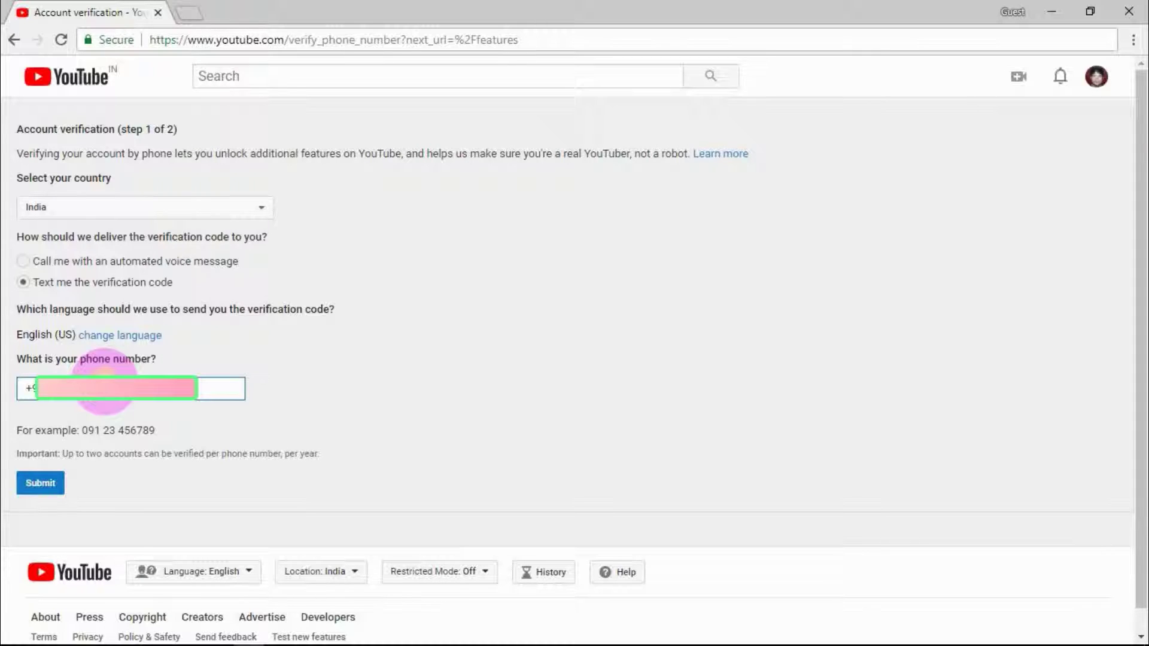
pyautogui.click(43, 483)
pyautogui.click(162, 232)
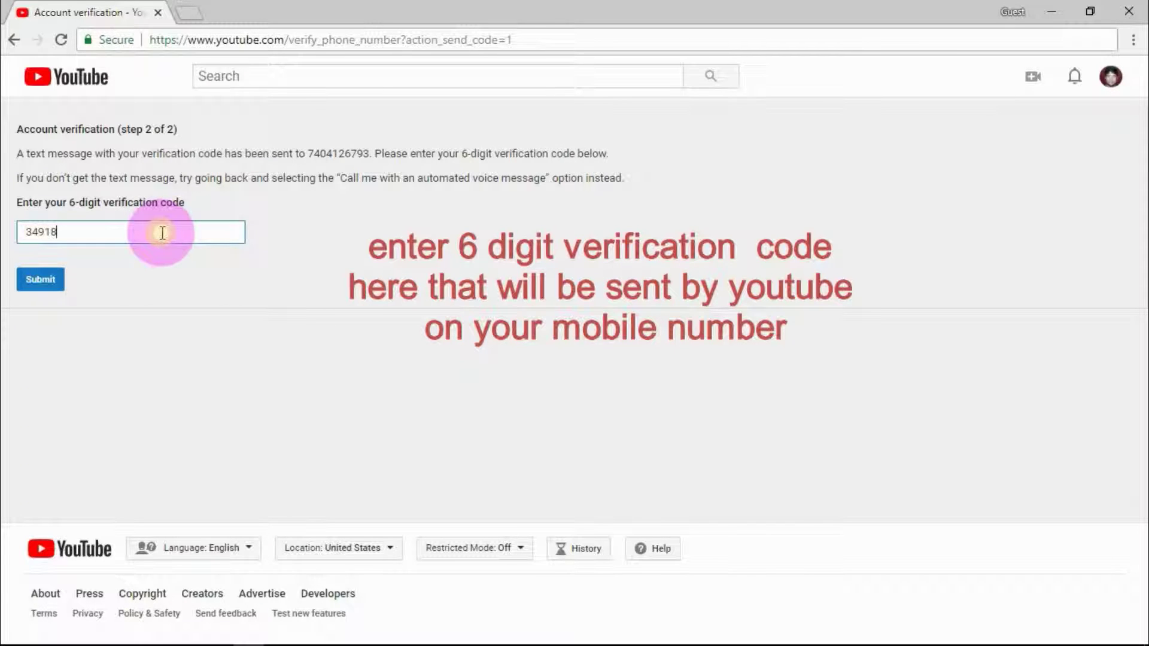
# Add the missing digit to complete the six-digit verification code and resubmit it
pyautogui.click(45, 281)
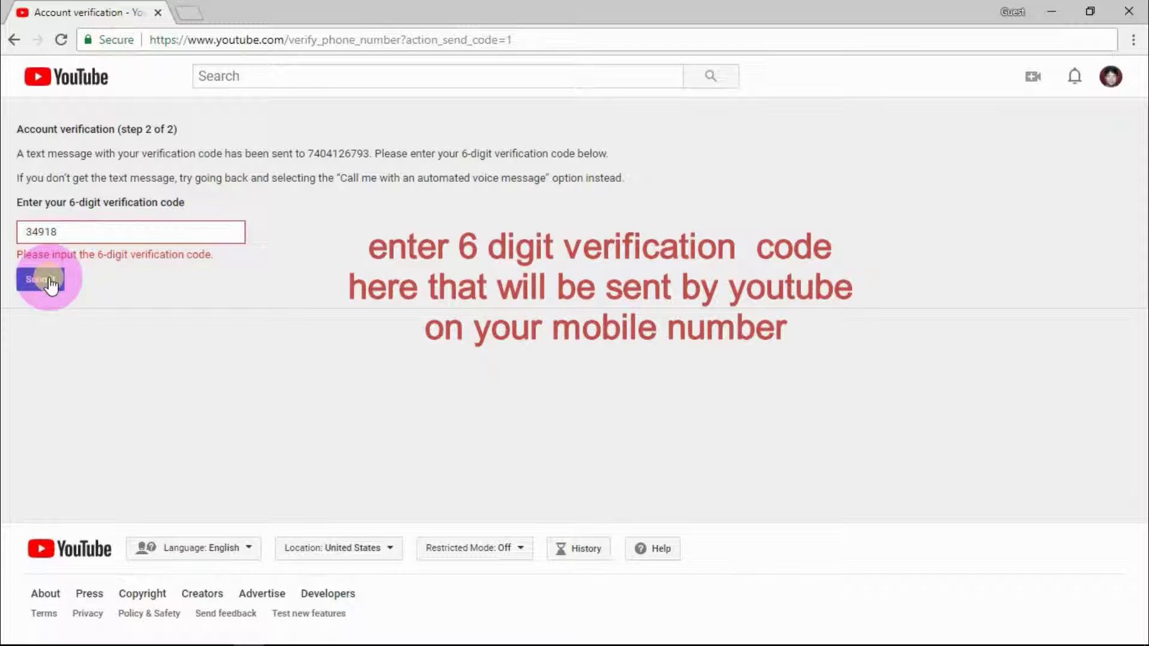
pyautogui.click(40, 232)
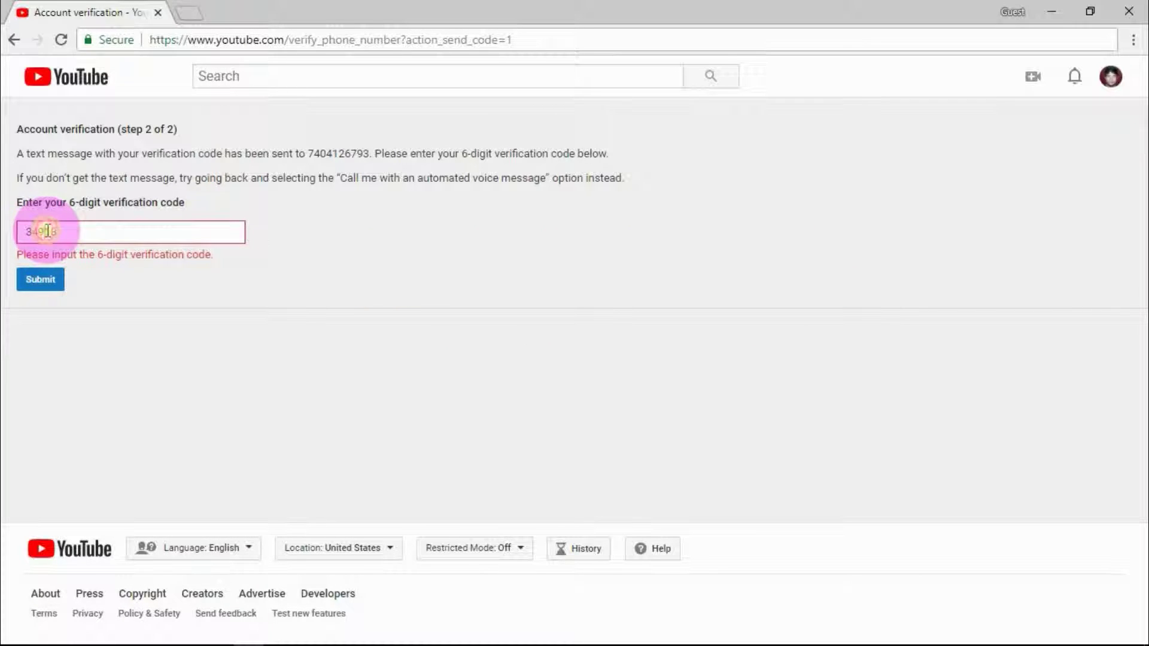
pyautogui.click(48, 231)
pyautogui.write('7')
pyautogui.click(47, 276)
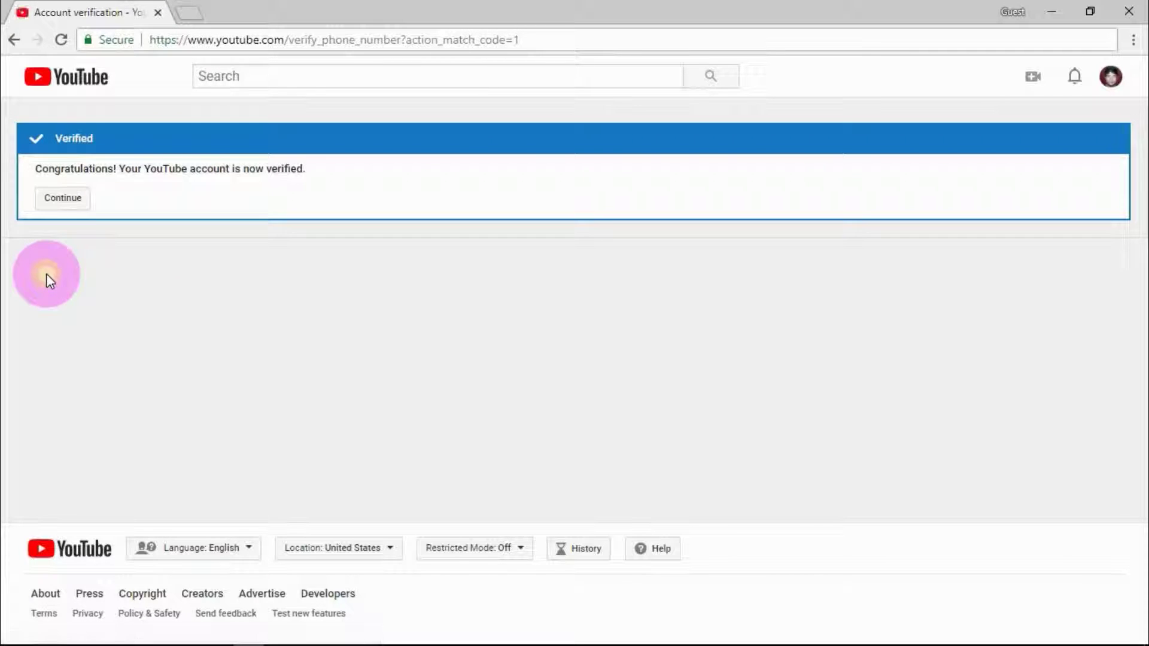
# Confirm the verification, open the Creator Studio dashboard and dismiss its customisation tip
pyautogui.click(50, 202)
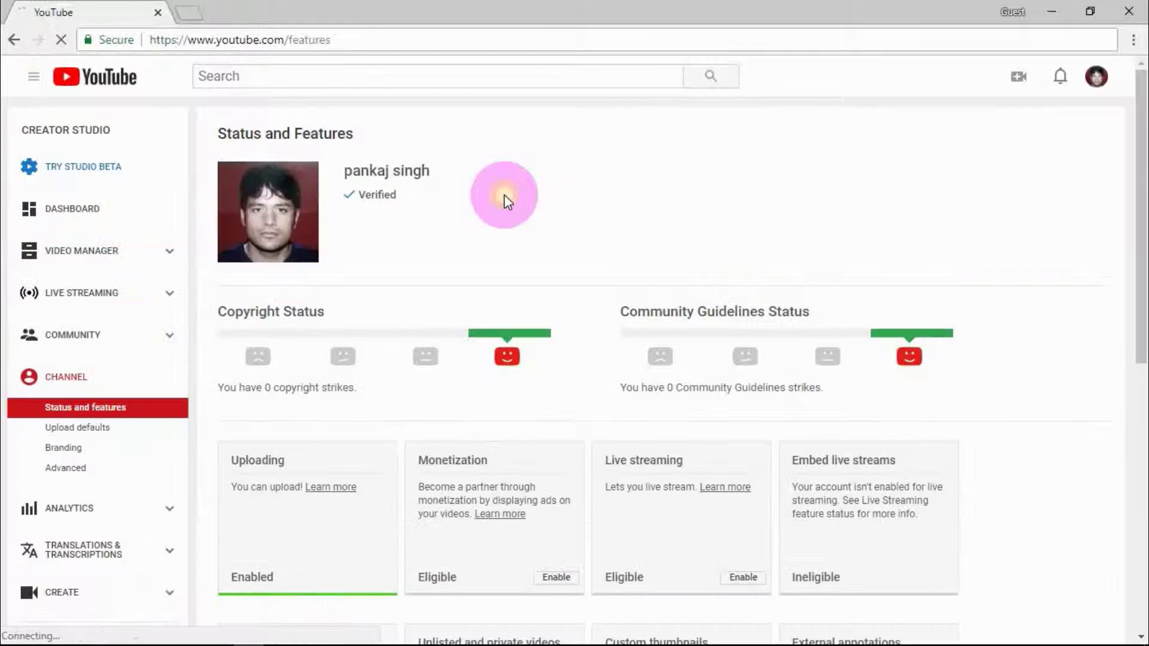
pyautogui.click(67, 210)
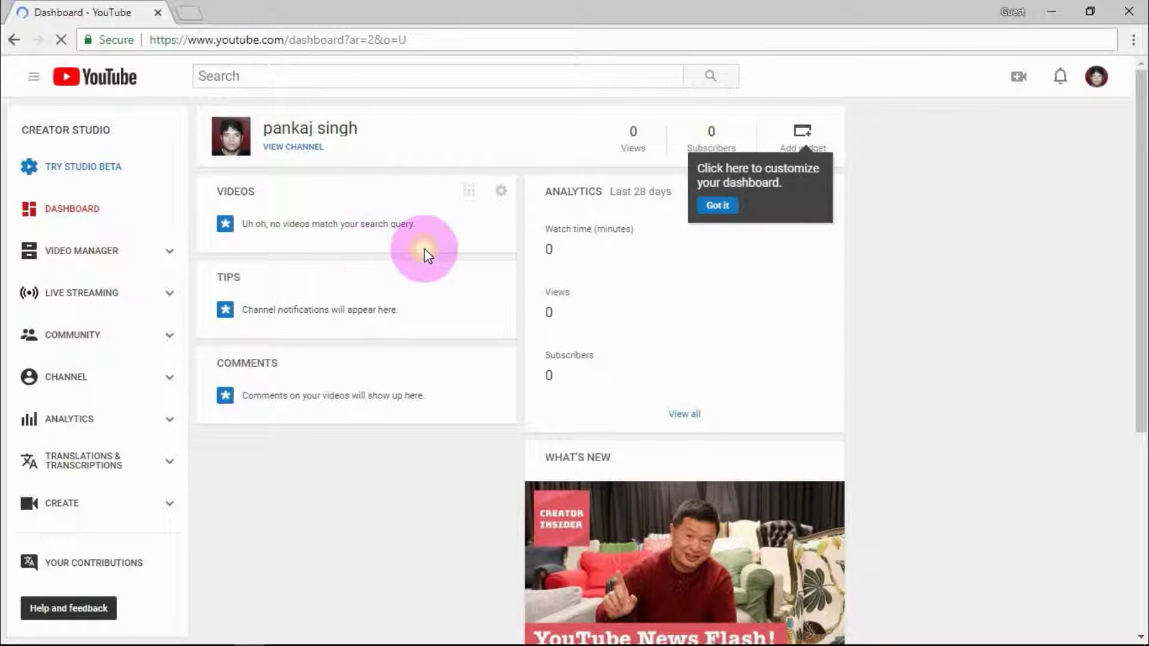
pyautogui.click(738, 204)
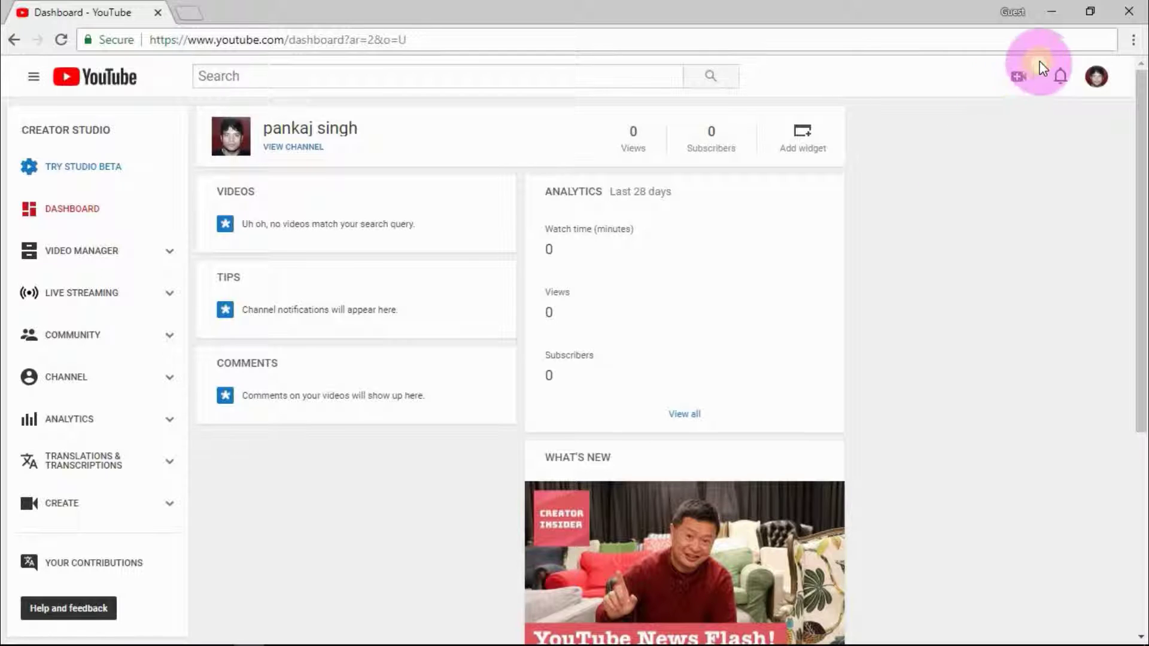
# Upload the 'endscreen' video file and start filling in its Description on the Basic info form
pyautogui.click(1019, 78)
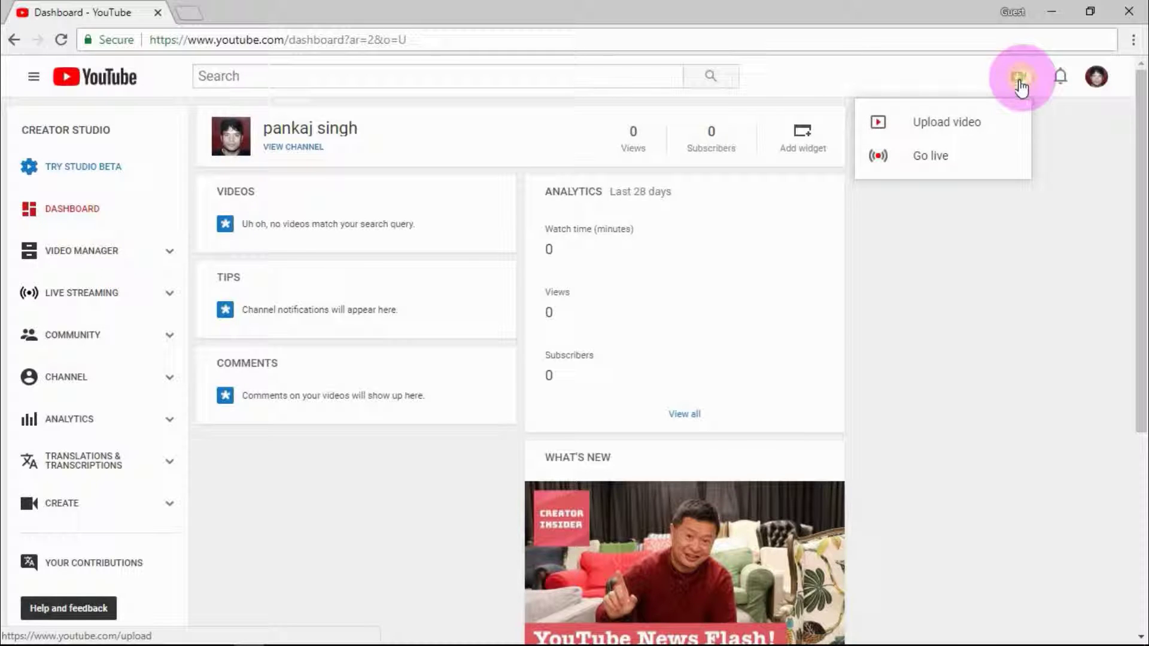
pyautogui.click(967, 122)
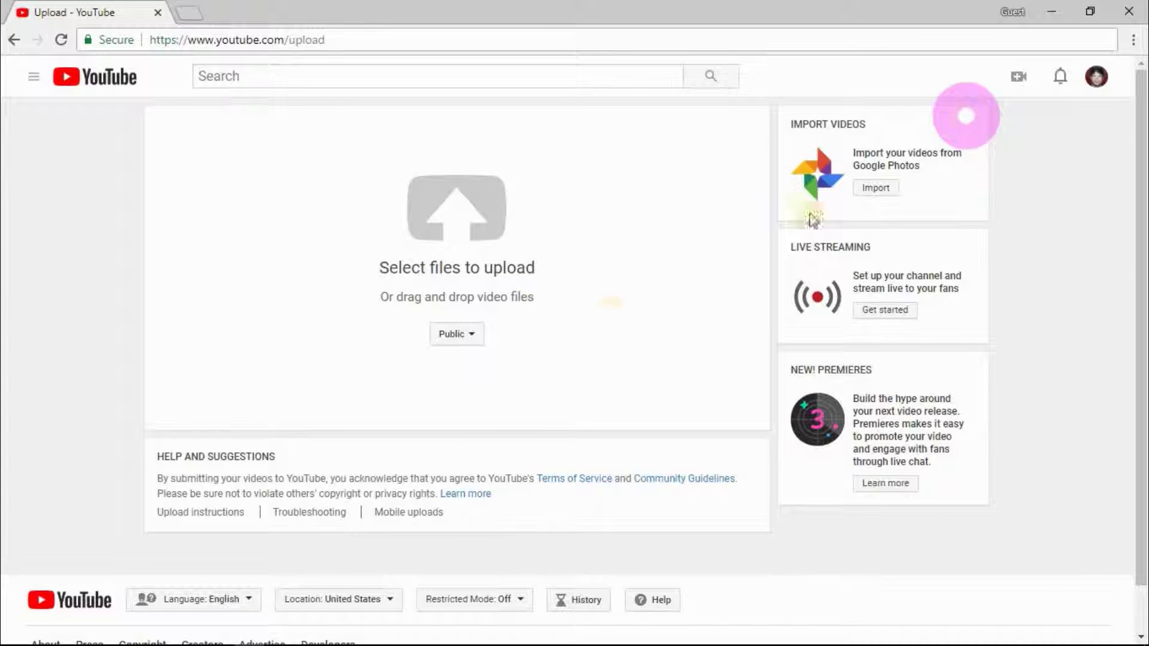
pyautogui.click(468, 254)
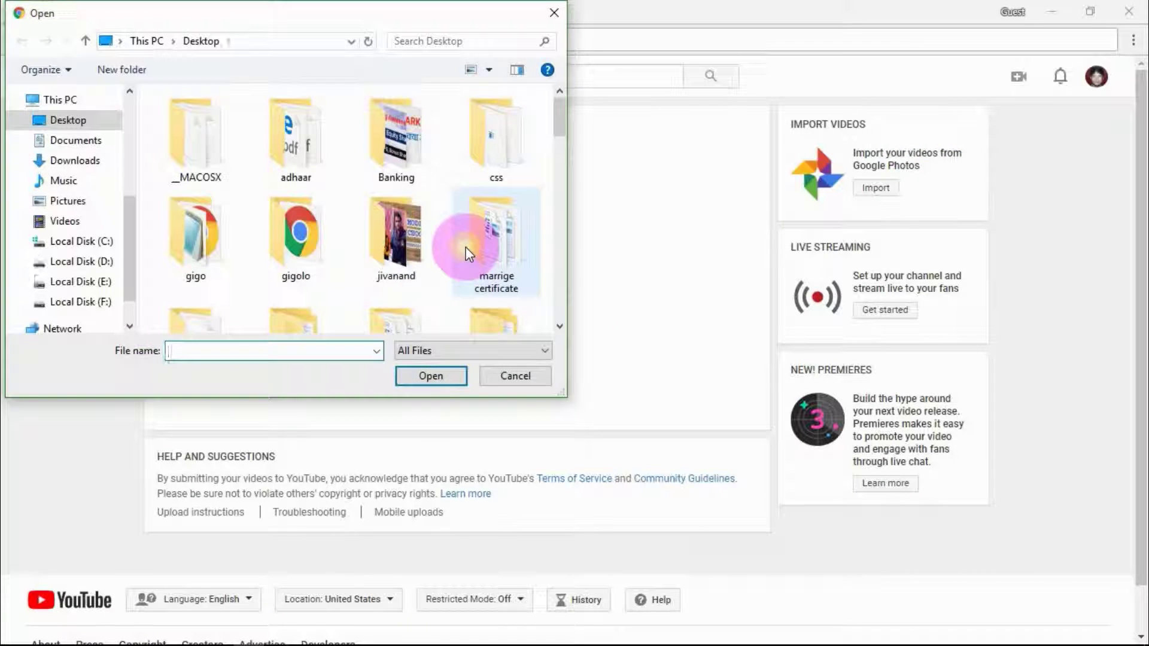
pyautogui.scroll(-8, 369, 242)
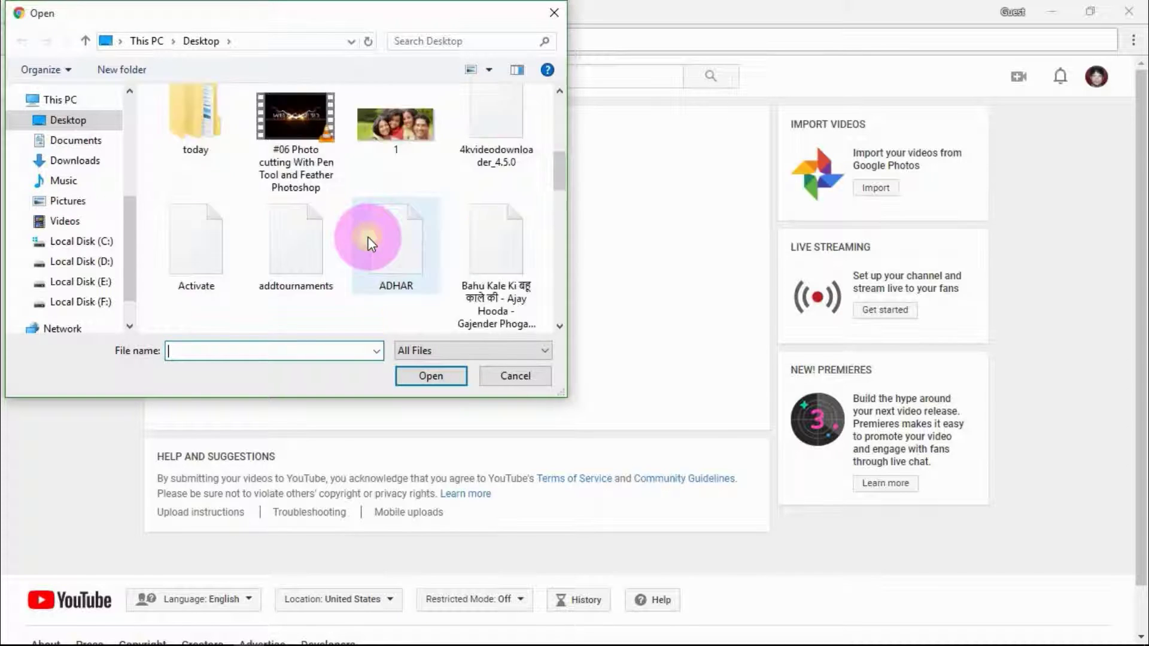
pyautogui.scroll(-2, 368, 240)
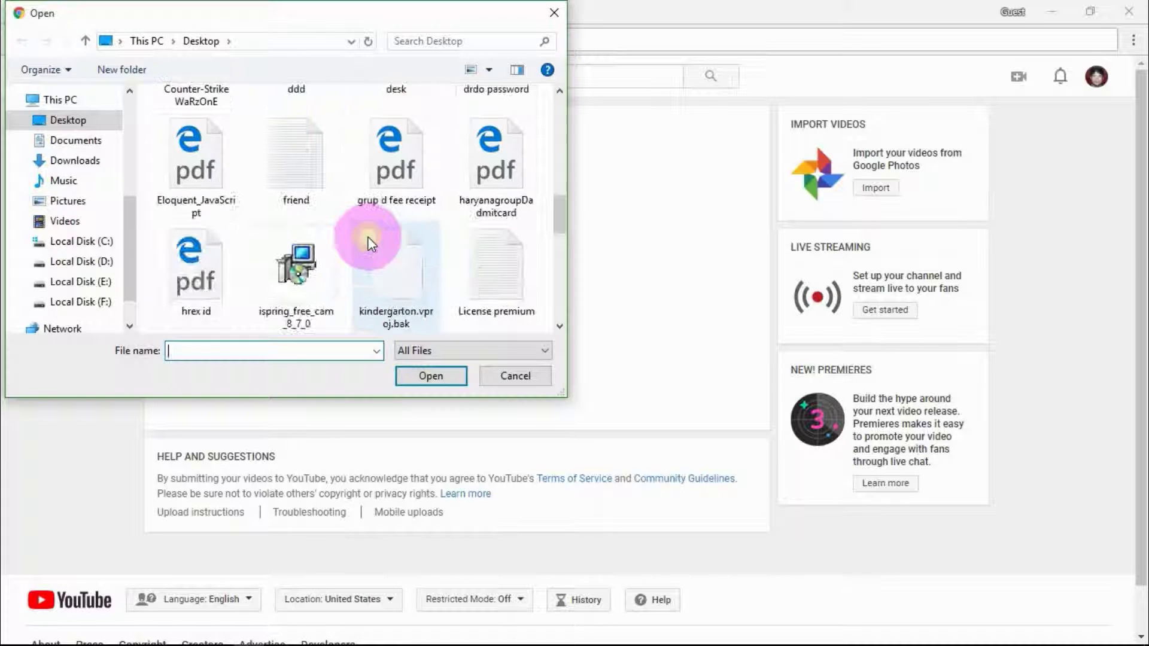
pyautogui.doubleClick(367, 241)
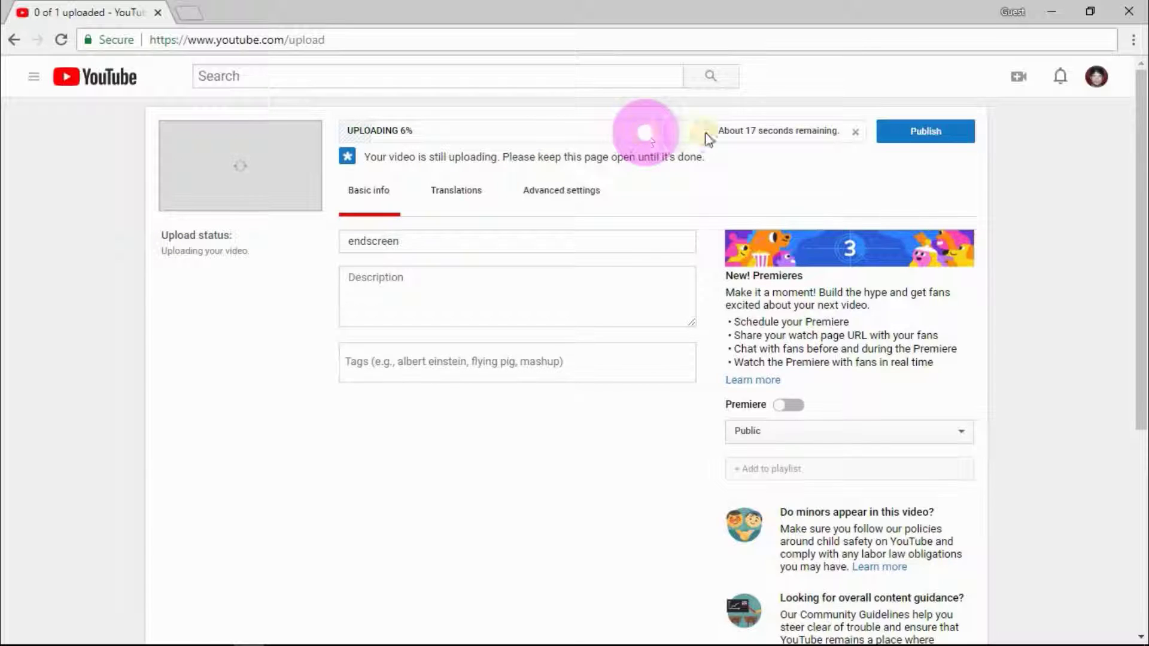
pyautogui.click(395, 240)
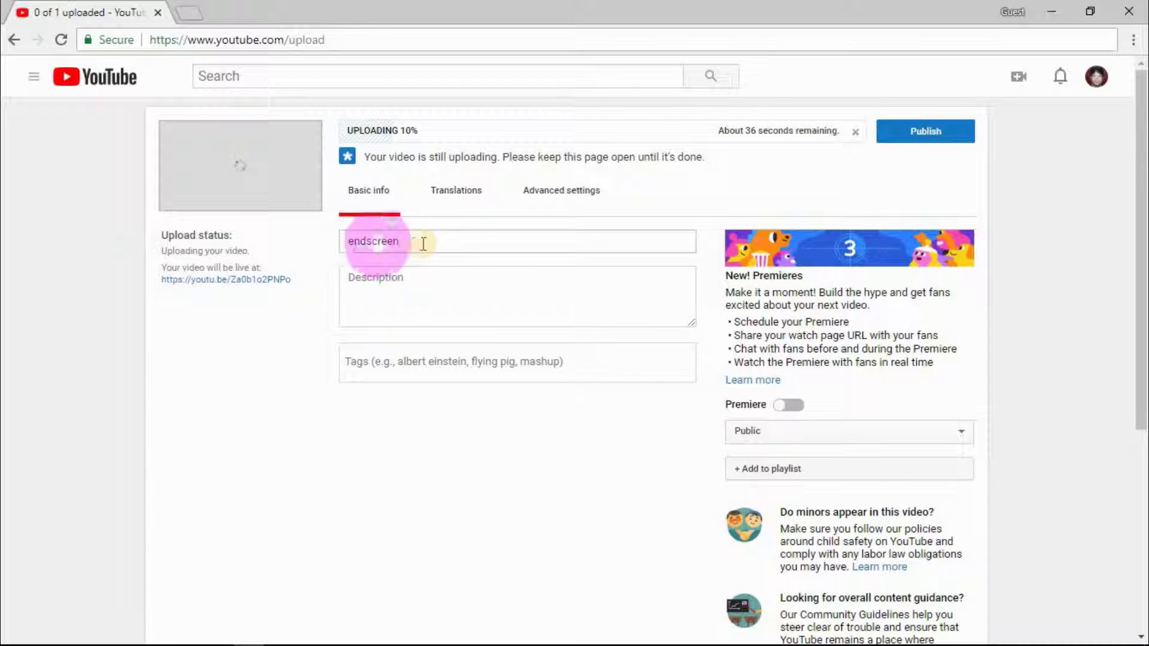